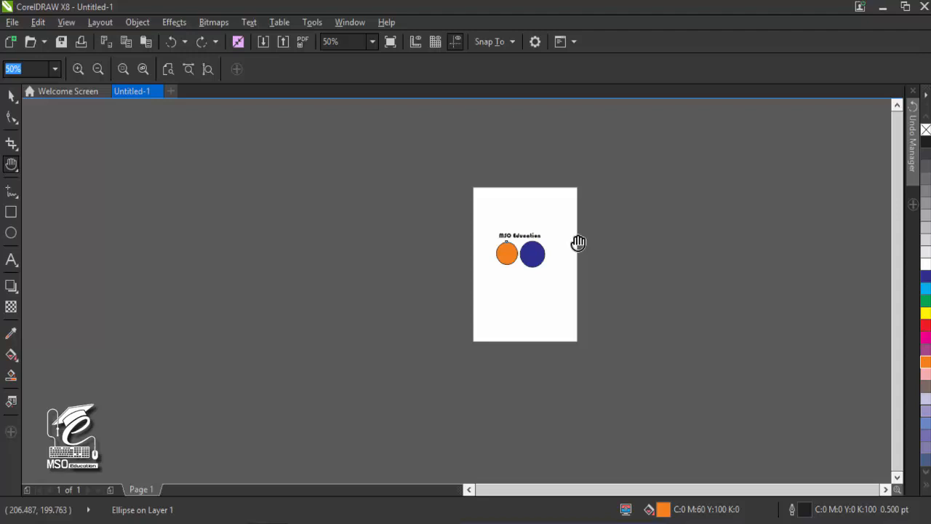
# Step: Magnify the title and circles to 200% with the Pick tool active, and zoom out to 6%
pyautogui.scroll(2, 530, 235)
pyautogui.press('space')
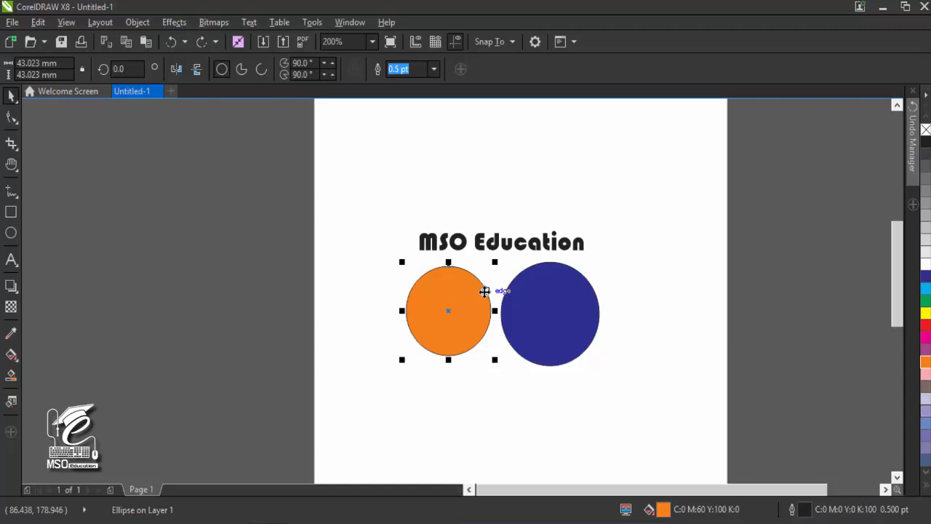
pyautogui.scroll(-2, 484, 291)
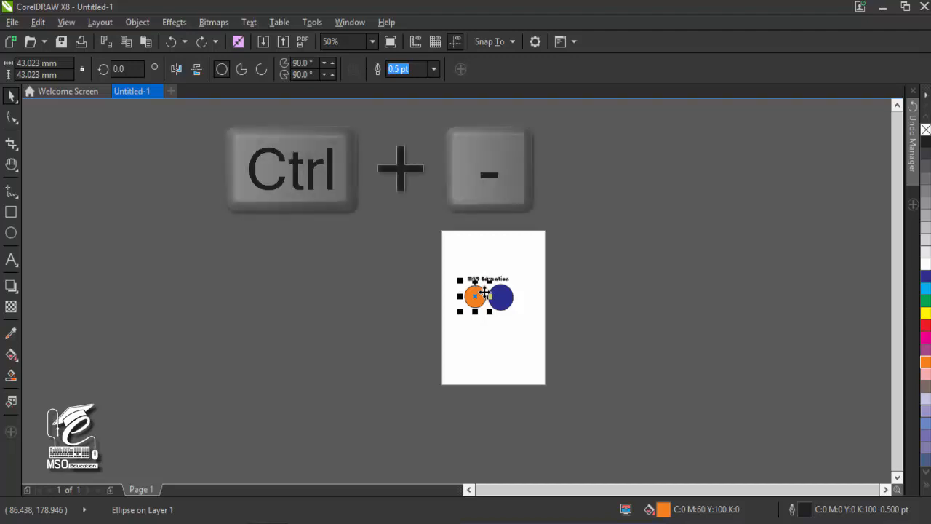
pyautogui.hotkey('ctrl', '-')
pyautogui.hotkey('ctrl', '-')
pyautogui.hotkey('ctrl', '-')
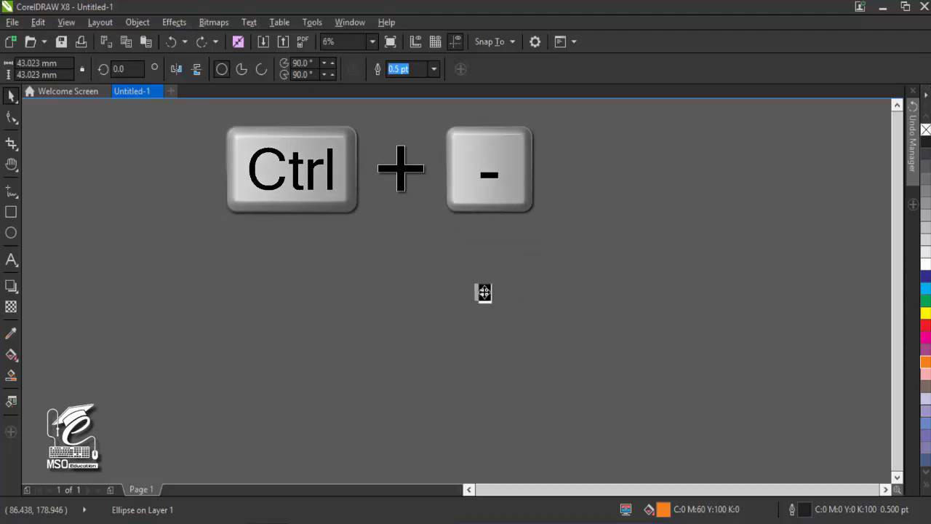
# Step: Zoom in on the orange and blue circles in stages up to 400%
pyautogui.hotkey('ctrl', '+')
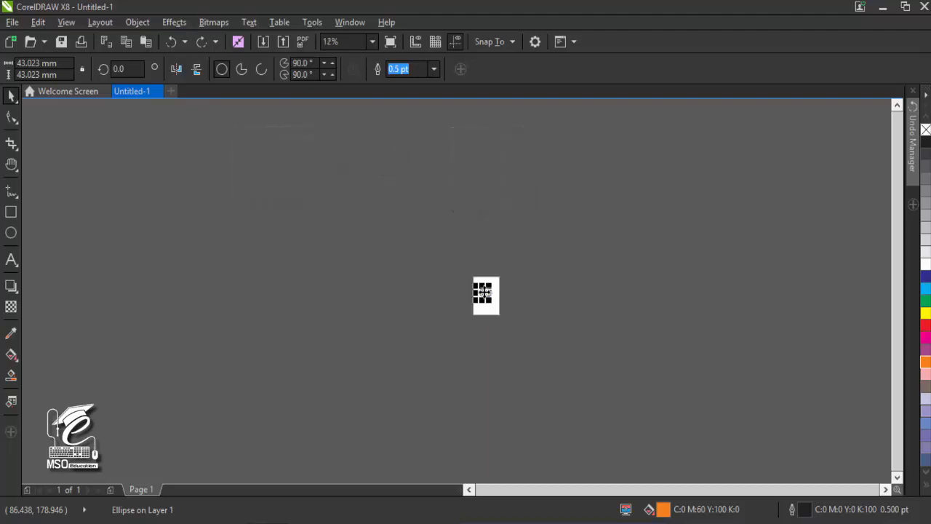
pyautogui.hotkey('ctrl', '+')
pyautogui.hotkey('ctrl', '+')
pyautogui.hotkey('ctrl', '+')
pyautogui.hotkey('ctrl', '+')
pyautogui.hotkey('ctrl', '+')
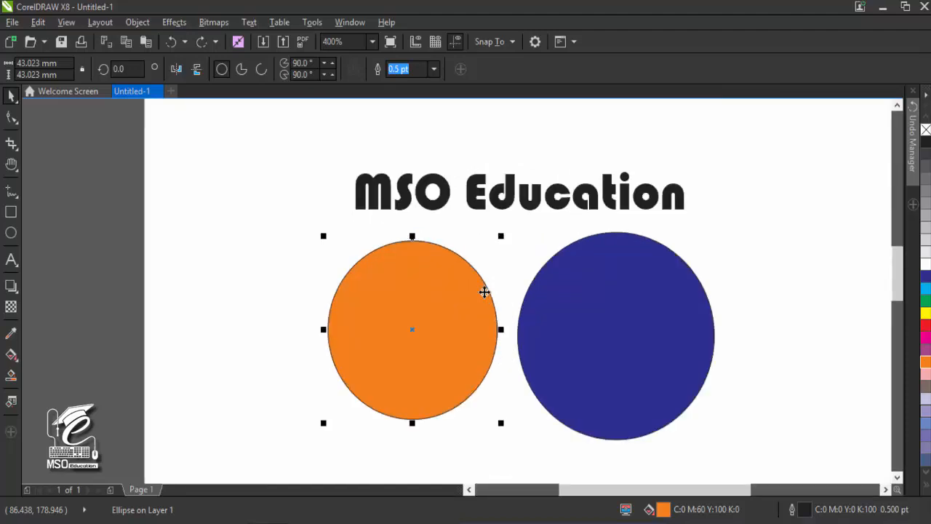
# Step: Use the Zoom tool to magnify the MSO Education title to 800%, and zoom out to 200%
pyautogui.press('h')
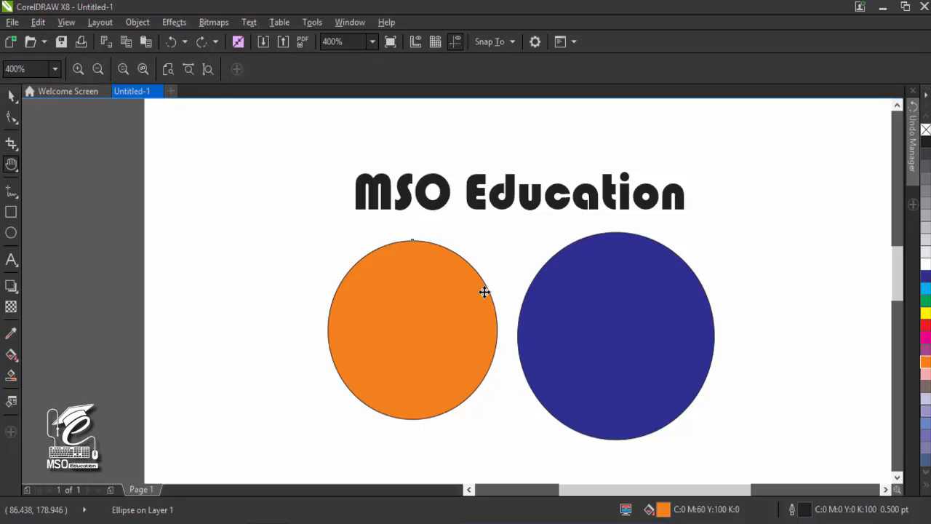
pyautogui.press('z')
pyautogui.click(495, 242)
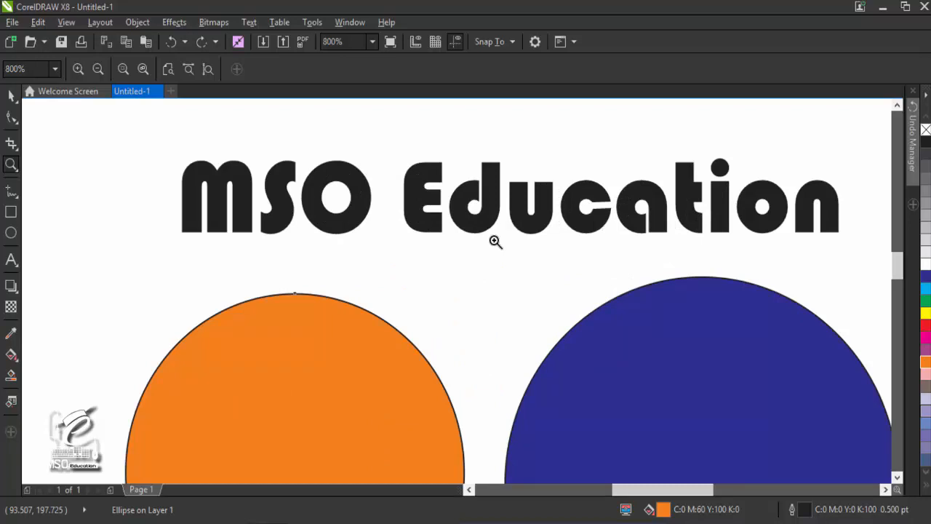
pyautogui.rightClick(495, 242)
pyautogui.rightClick(495, 242)
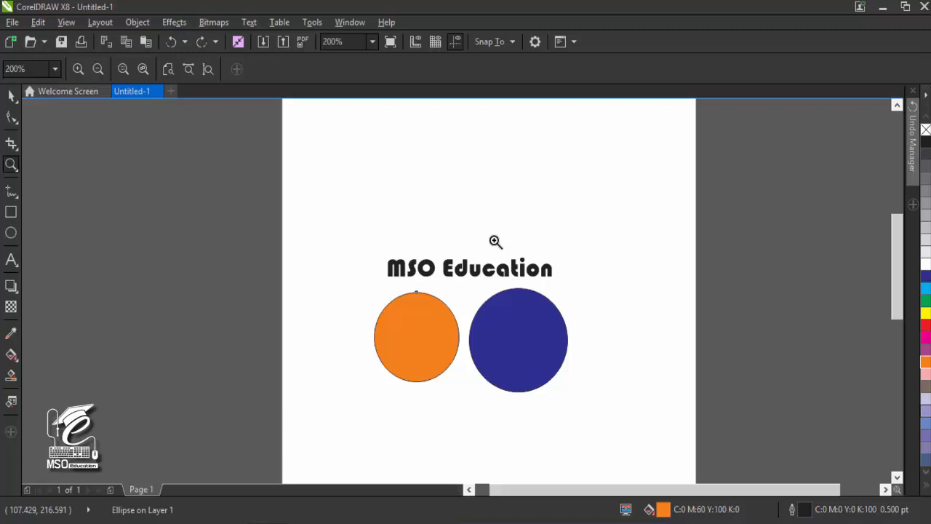
# Step: Magnify the artwork to 400% and use the Pan tool to bring the title and both circles fully into view
pyautogui.press('h')
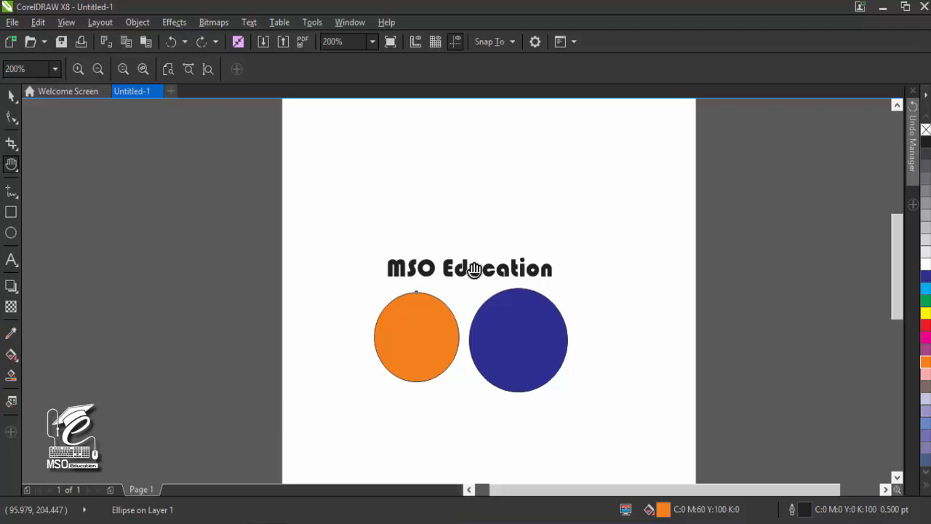
pyautogui.scroll(1, 474, 270)
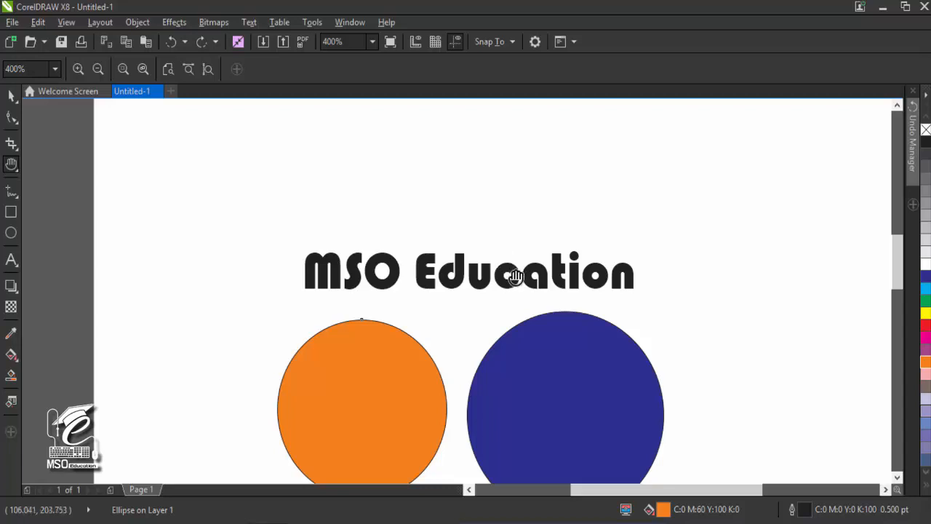
pyautogui.moveTo(528, 285); pyautogui.dragTo(510, 225)
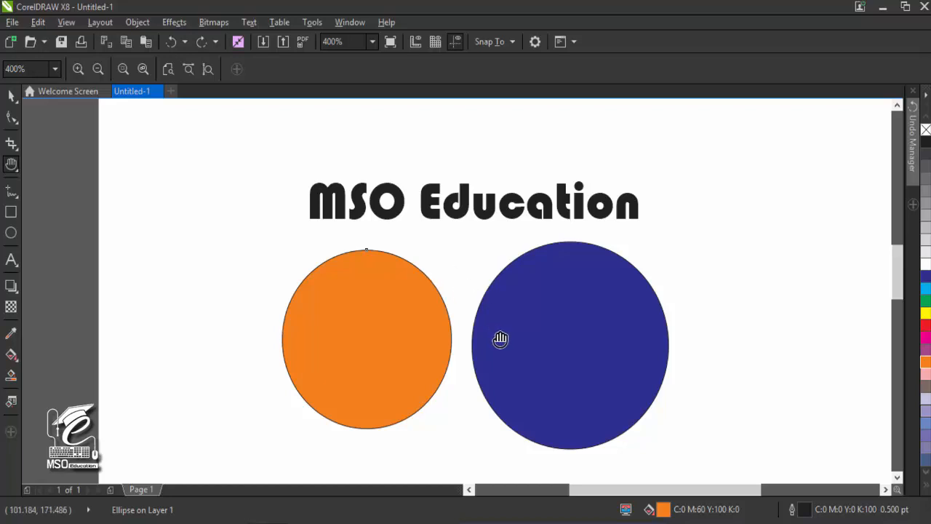
pyautogui.moveTo(501, 337)
pyautogui.mouseDown()
pyautogui.moveTo(481, 306)
pyautogui.moveTo(497, 253)
pyautogui.moveTo(505, 333)
pyautogui.mouseUp()
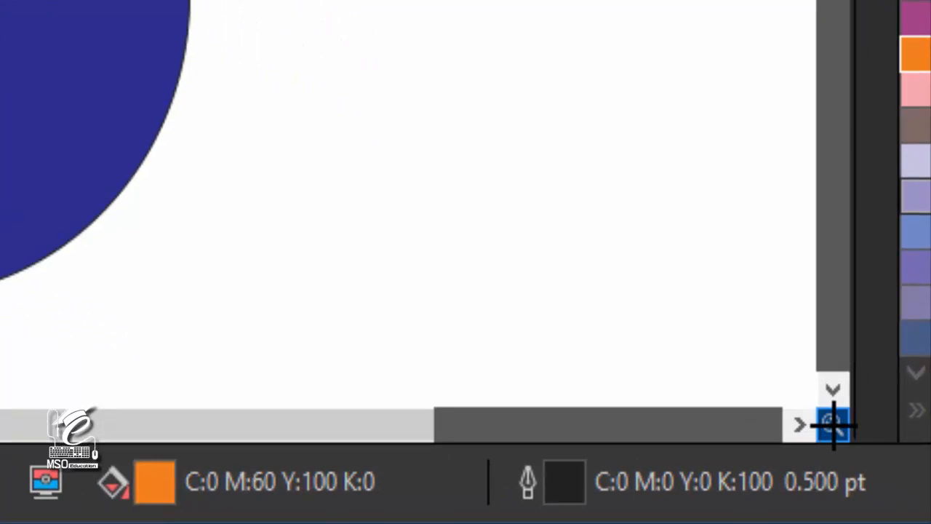
# Step: Use the document navigator to inspect the letter M and the orange circle, and center both circles in the view at 400%
pyautogui.scroll(2, 408, 204)
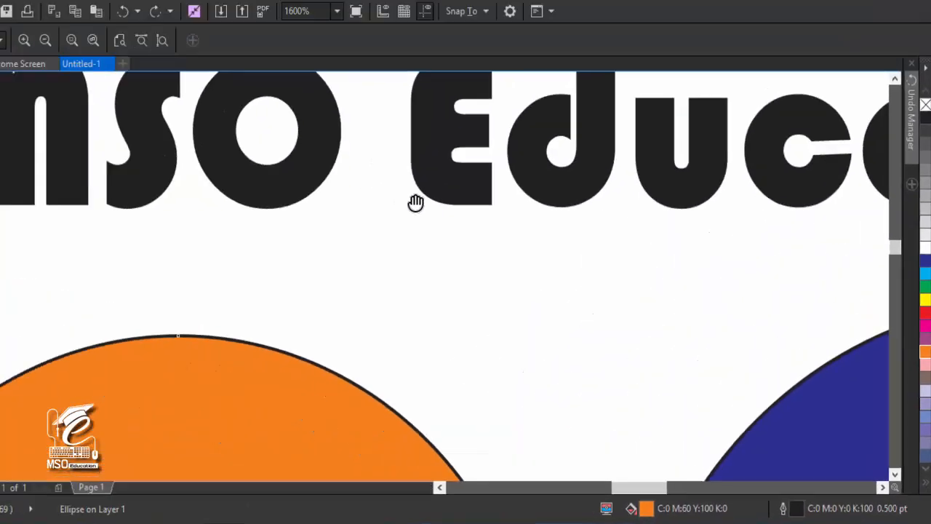
pyautogui.scroll(-1, 416, 204)
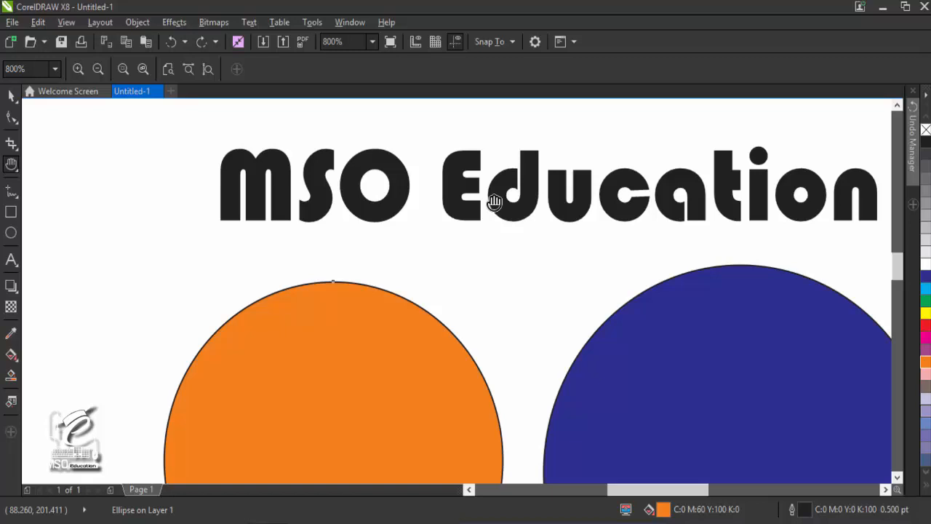
pyautogui.click(897, 489)
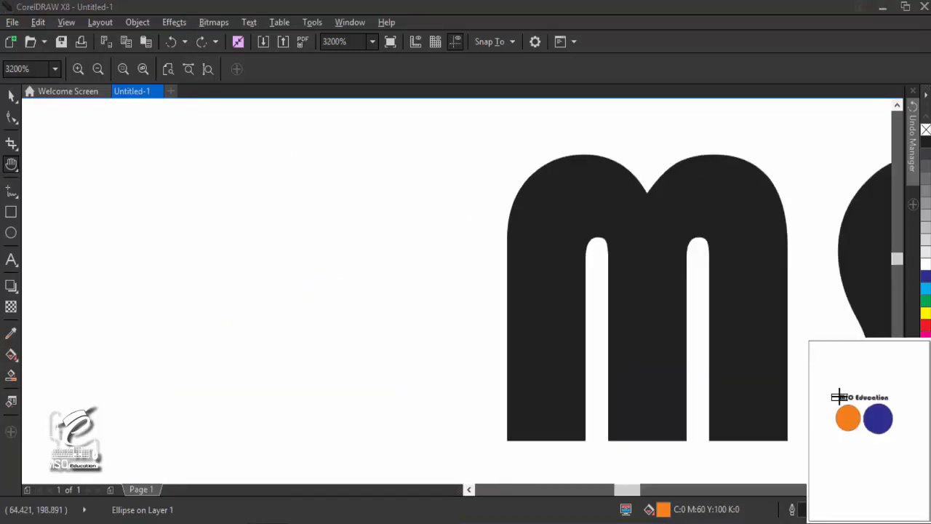
pyautogui.moveTo(840, 398); pyautogui.dragTo(848, 418)
pyautogui.scroll(-3, 766, 392)
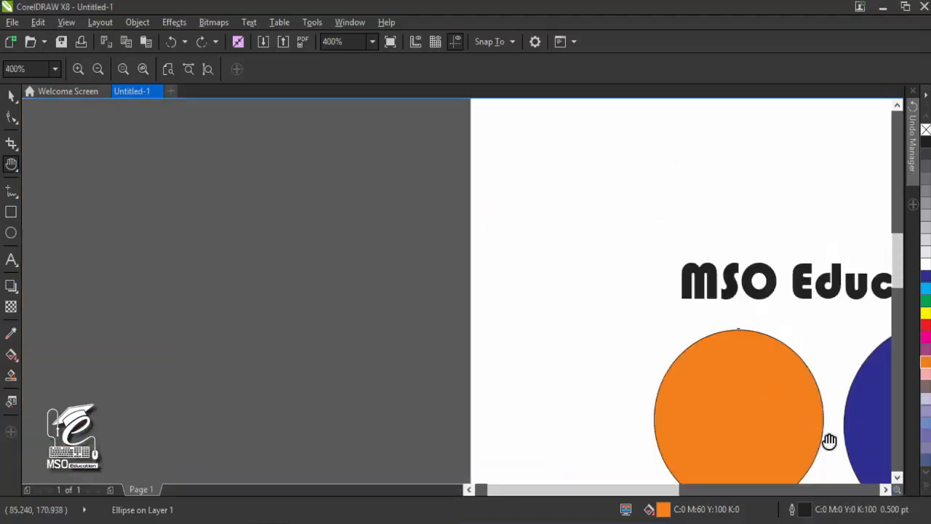
pyautogui.moveTo(897, 489); pyautogui.dragTo(870, 421)
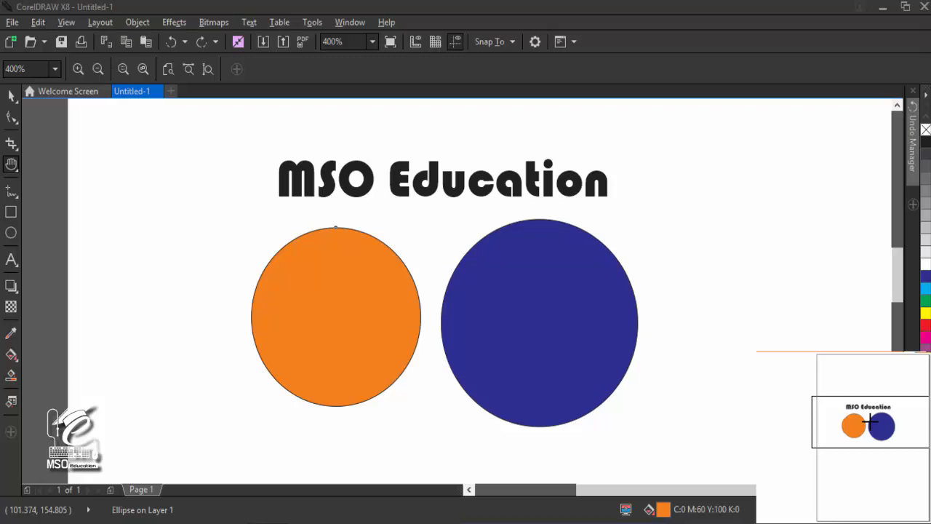
pyautogui.moveTo(871, 420)
pyautogui.mouseDown()
pyautogui.moveTo(871, 377)
pyautogui.moveTo(865, 495)
pyautogui.moveTo(869, 399)
pyautogui.moveTo(866, 424)
pyautogui.mouseUp()
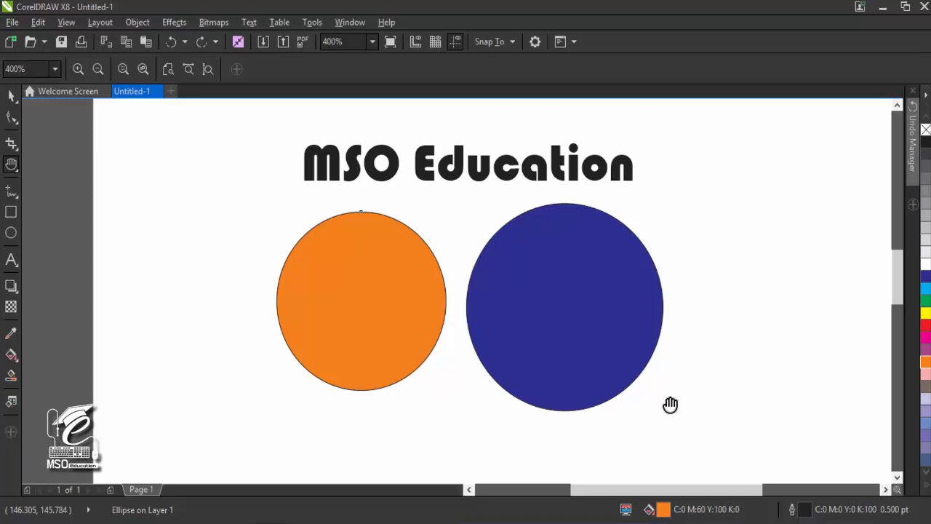
# Step: Scroll the view vertically up the page above the title and back down past the circles
pyautogui.press('alt')
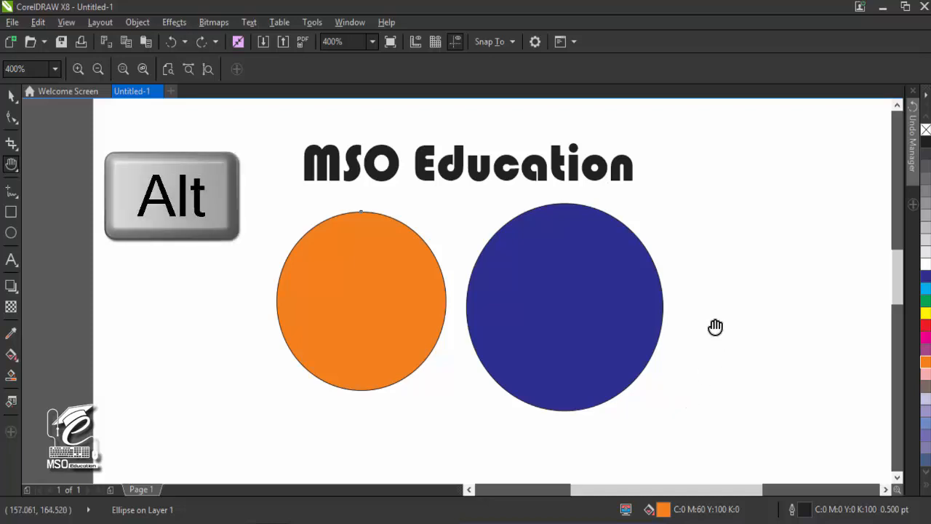
pyautogui.scroll(2, 736, 328)
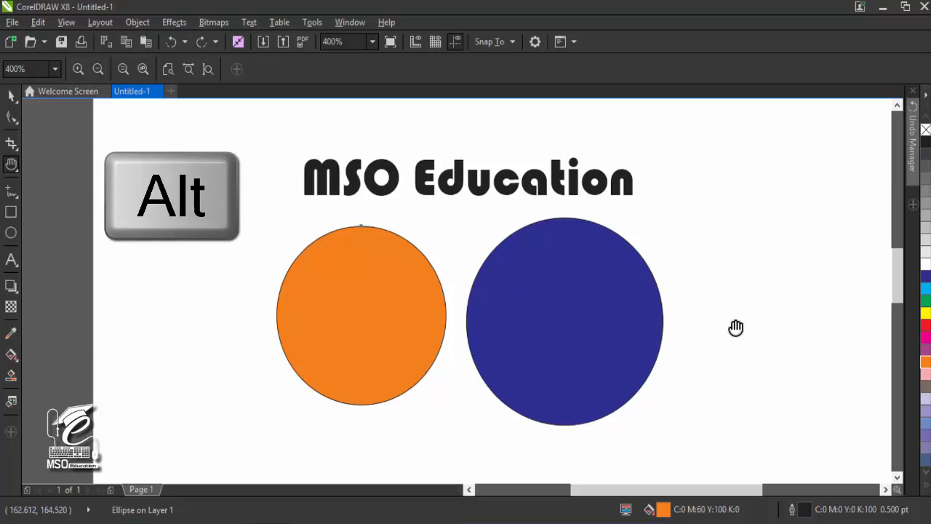
pyautogui.scroll(2, 737, 328)
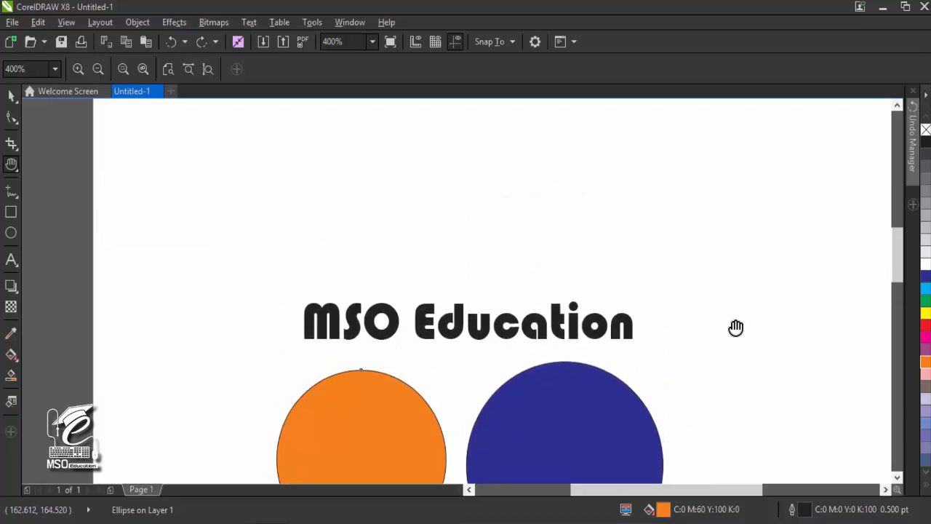
pyautogui.scroll(-10, 737, 328)
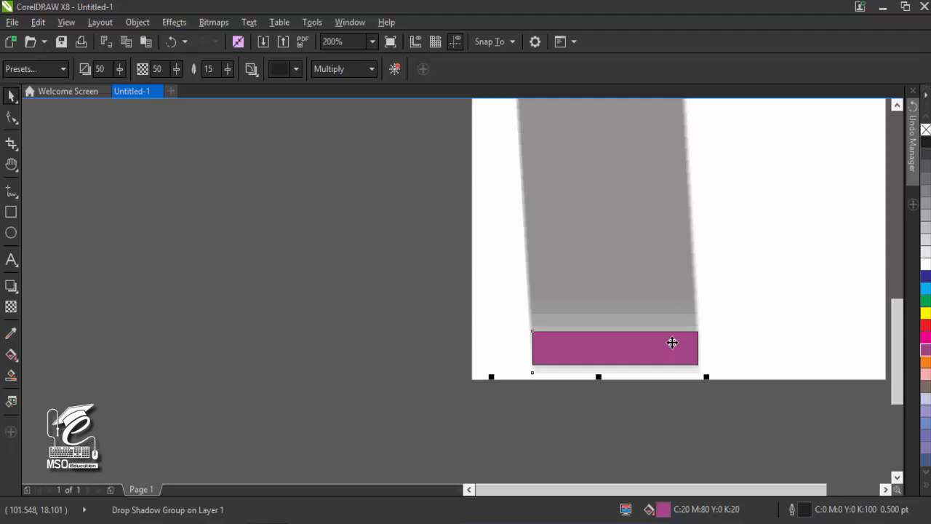
# Step: Scroll the view horizontally back and forth around the purple rectangle with the drop shadow at the page's lower edge
pyautogui.hscroll(-2, 689, 211)
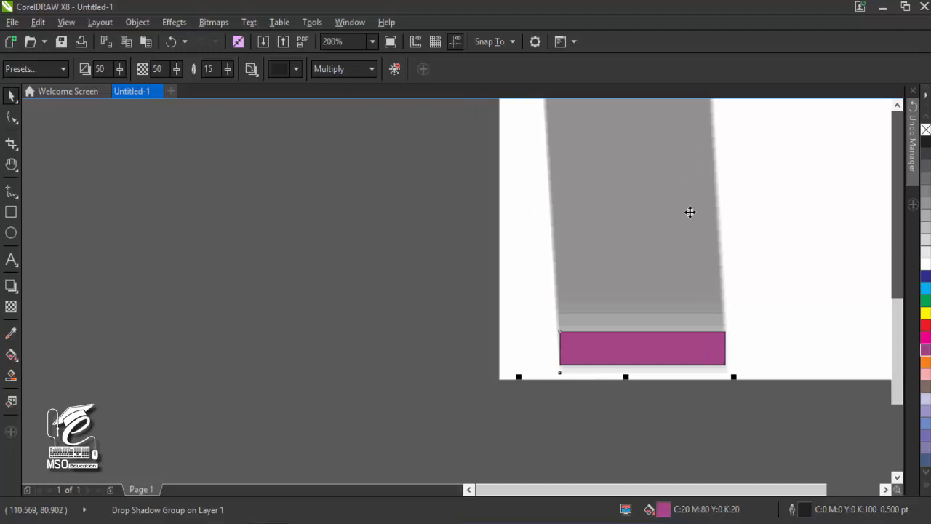
pyautogui.hscroll(2, 690, 212)
pyautogui.hscroll(1, 690, 212)
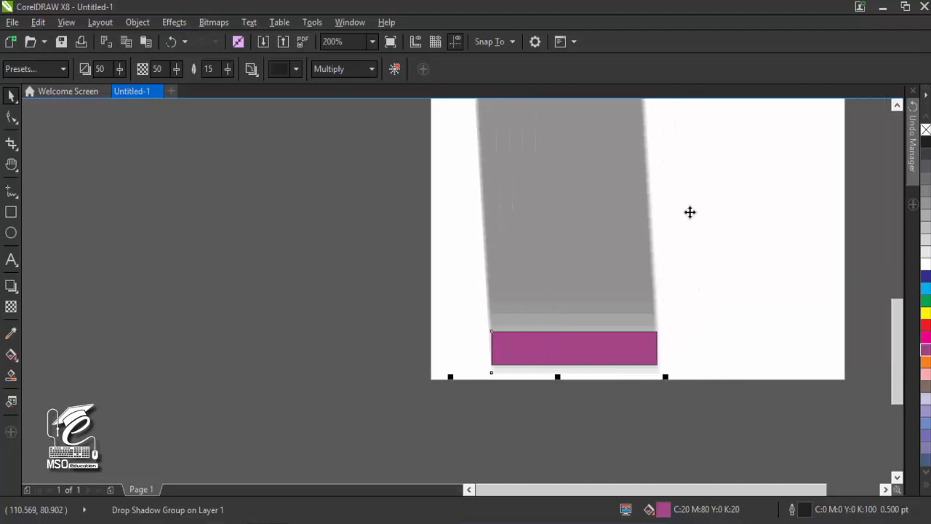
pyautogui.hscroll(-3, 690, 212)
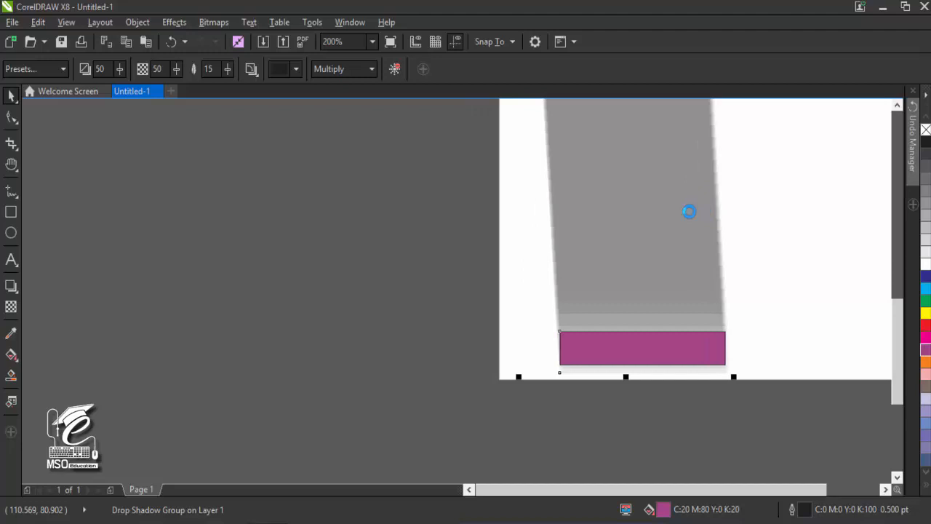
pyautogui.hscroll(3, 689, 212)
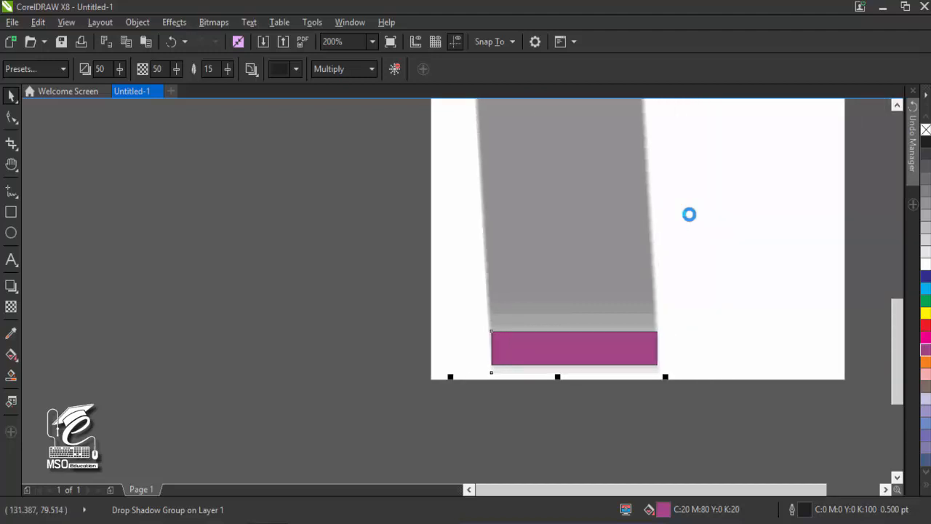
pyautogui.hscroll(2, 690, 214)
pyautogui.hscroll(3, 689, 214)
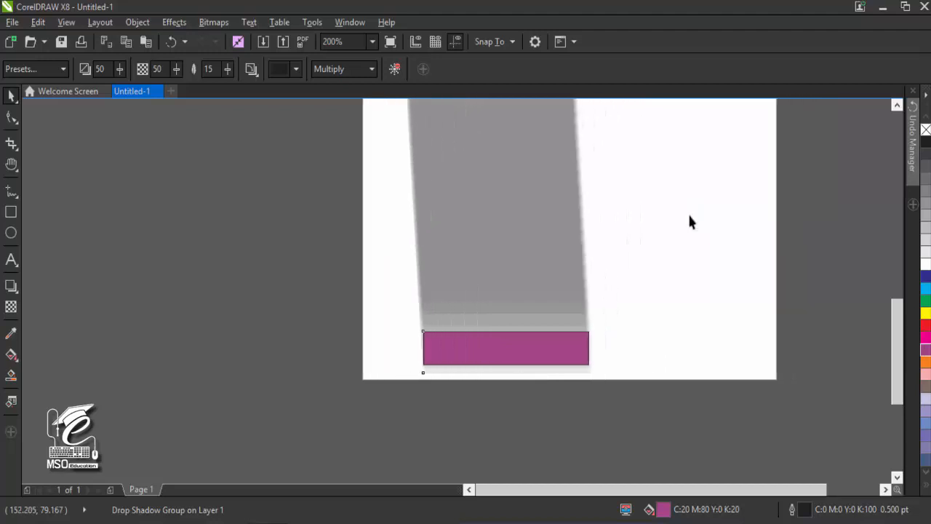
pyautogui.hscroll(-1, 688, 214)
pyautogui.hscroll(4, 611, 487)
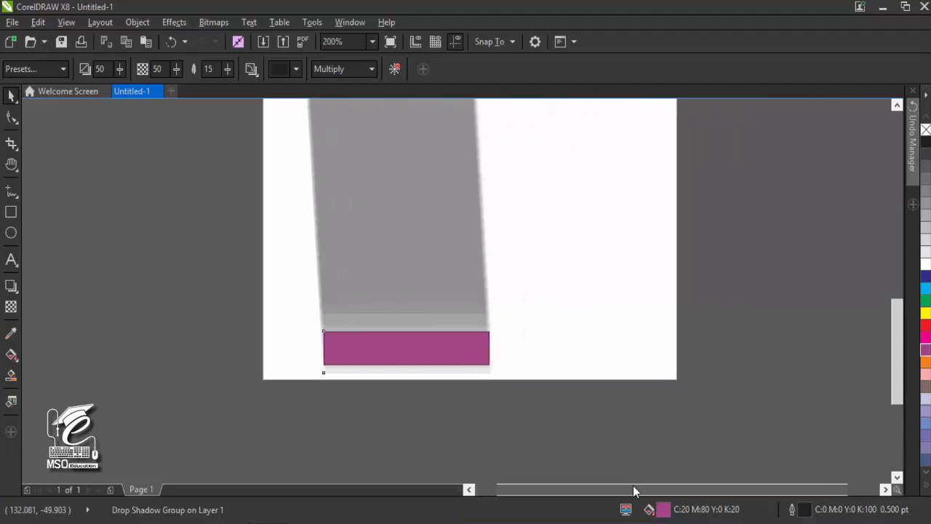
pyautogui.hscroll(-2, 634, 490)
# Step: Bring the title and circles back into view, and use the Zoom tool to zoom out to 100% and in to 200%
pyautogui.moveTo(903, 369); pyautogui.dragTo(897, 286)
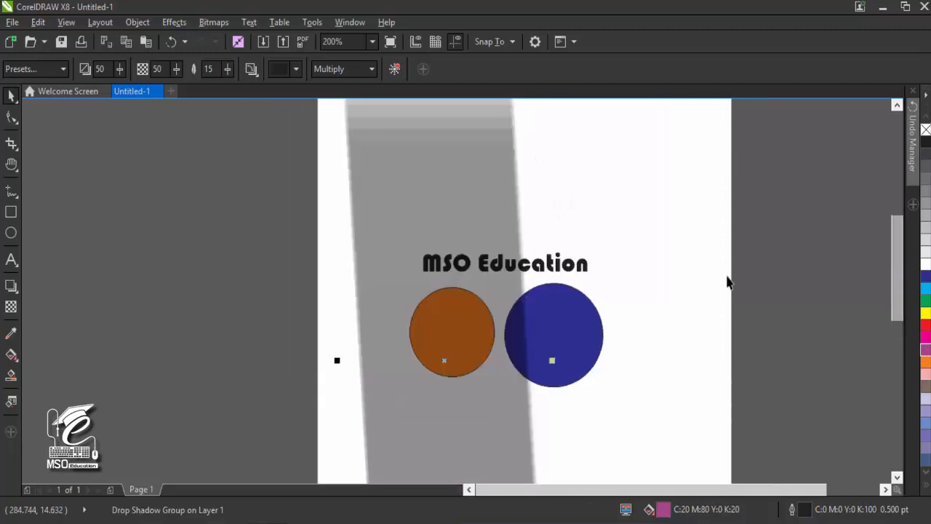
pyautogui.rightClick(582, 294)
pyautogui.click(11, 165)
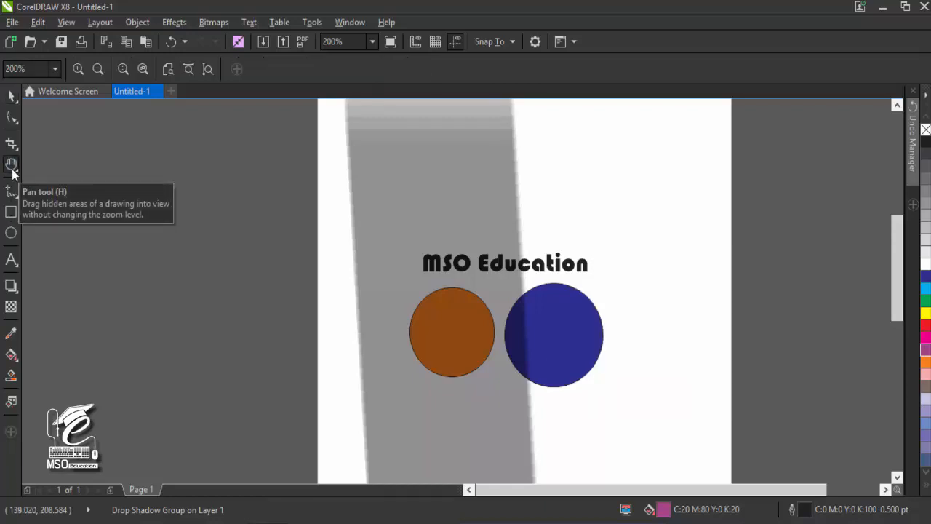
pyautogui.press('z')
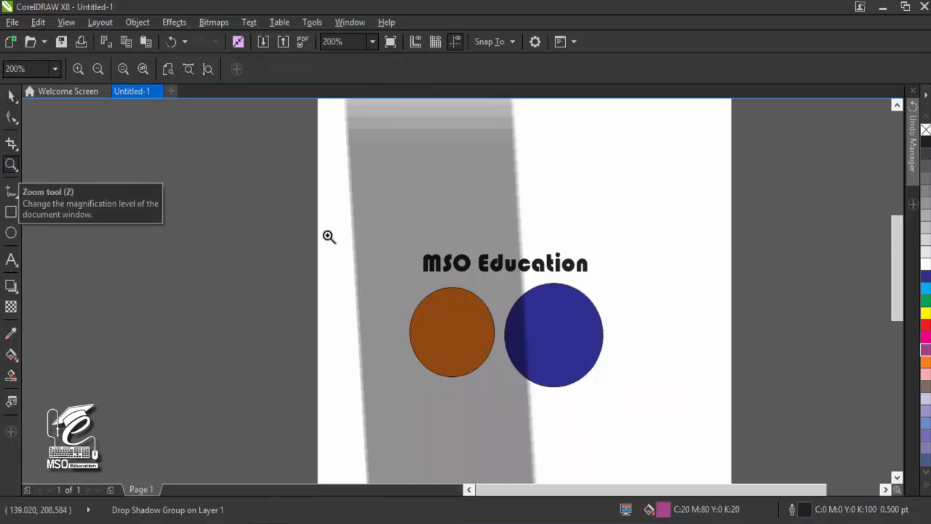
pyautogui.keyDown('shift'); pyautogui.click(524, 289); pyautogui.keyUp('shift')
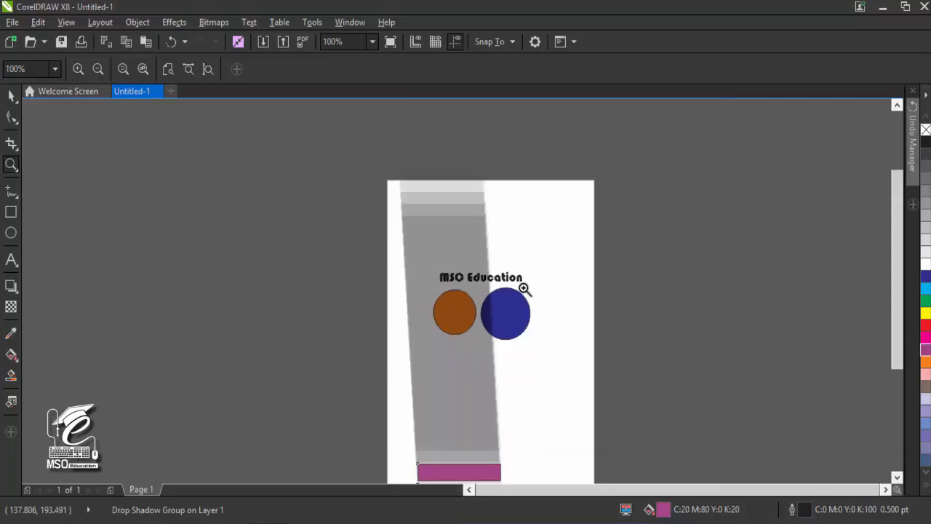
pyautogui.click(524, 288)
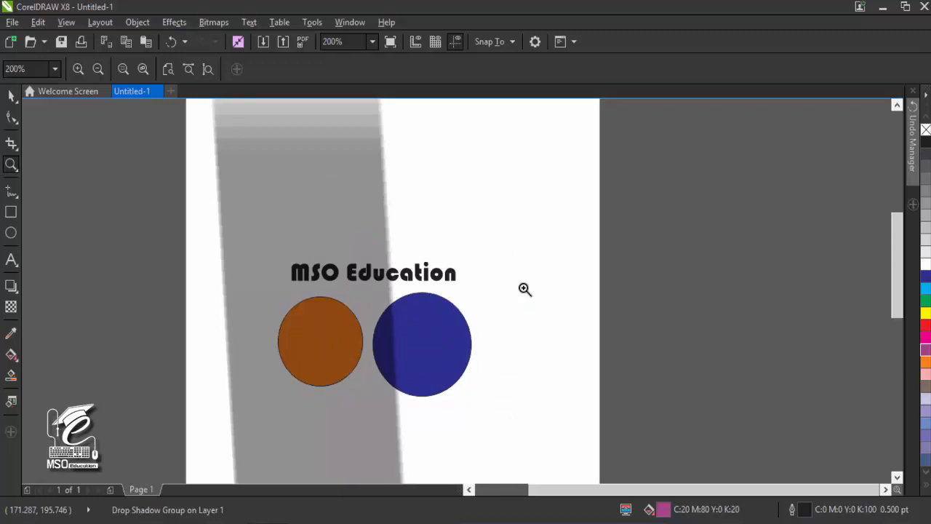
# Step: In the Zoom, Pan Tool options, set mouse button 2 for the Zoom tool to Context Menu, and check that menu on the page
pyautogui.click(312, 21)
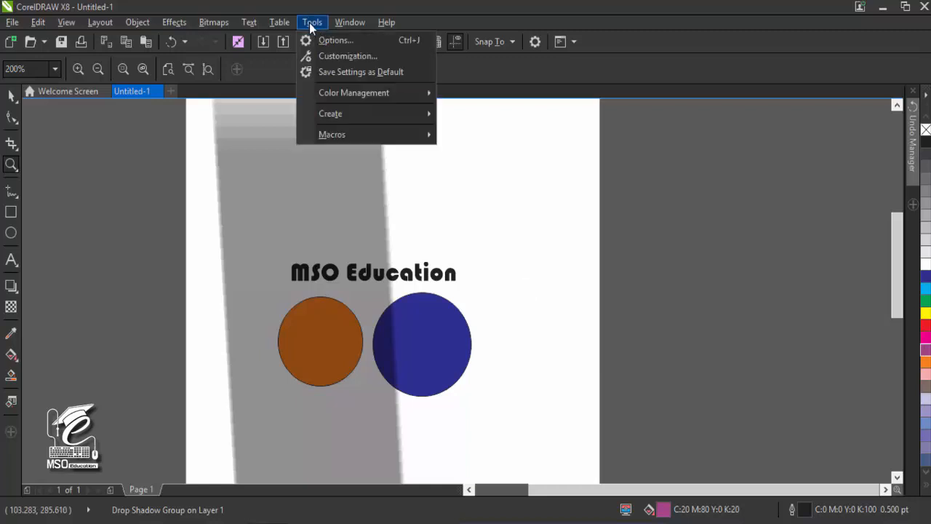
pyautogui.click(316, 38)
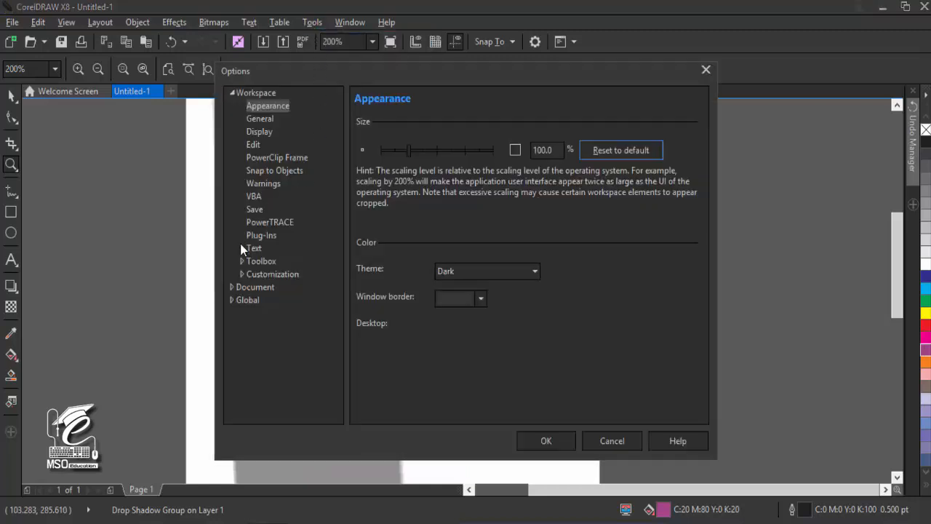
pyautogui.click(241, 261)
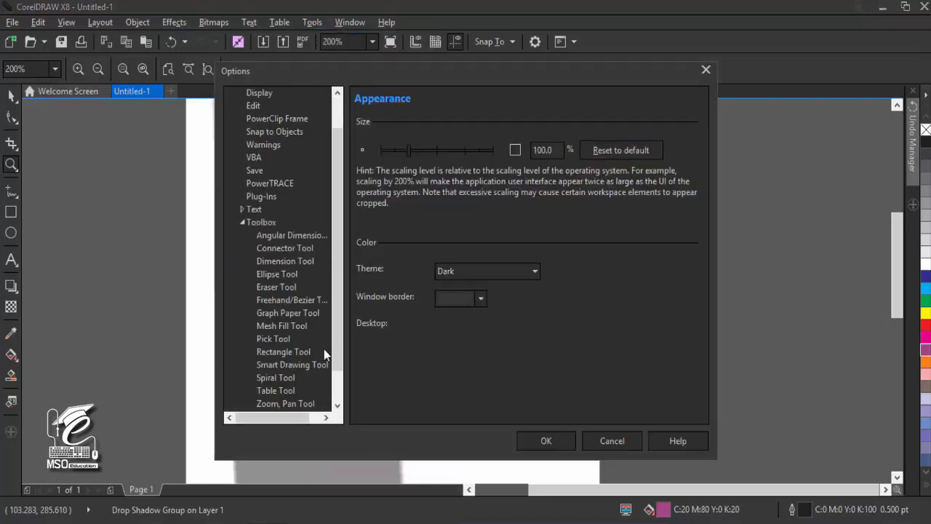
pyautogui.scroll(-1, 339, 353)
pyautogui.scroll(-1, 336, 360)
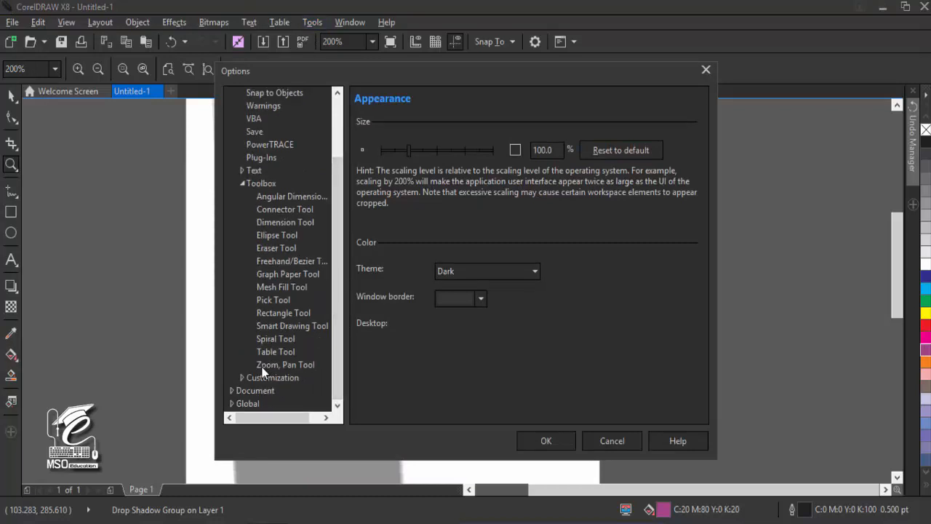
pyautogui.click(293, 368)
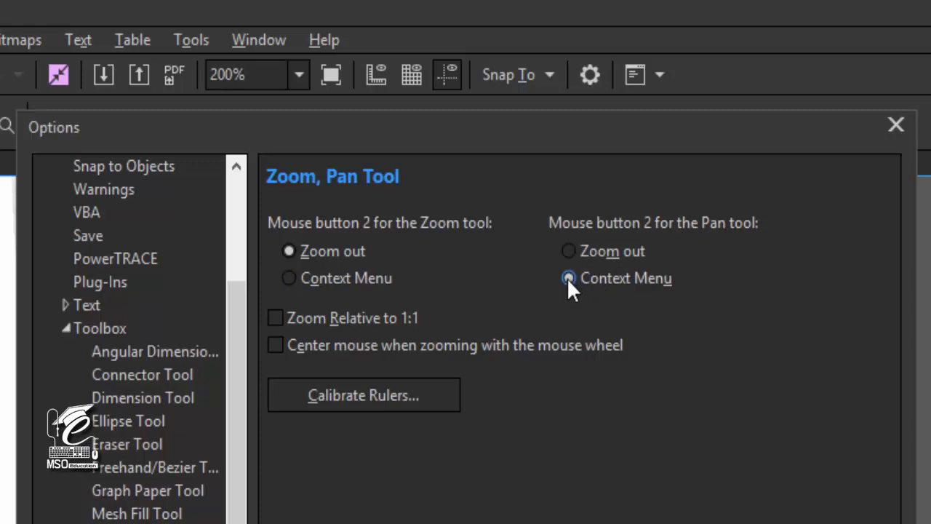
pyautogui.click(323, 289)
pyautogui.press('Return')
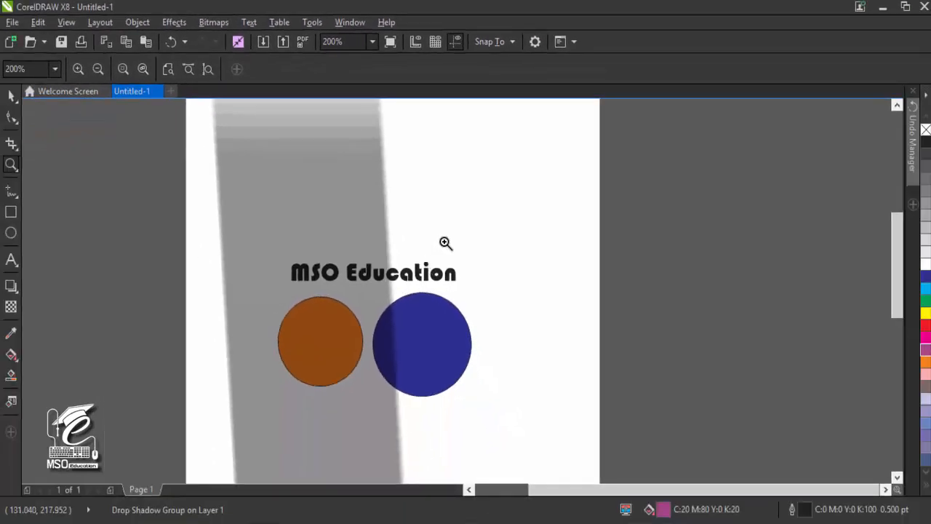
pyautogui.rightClick(445, 243)
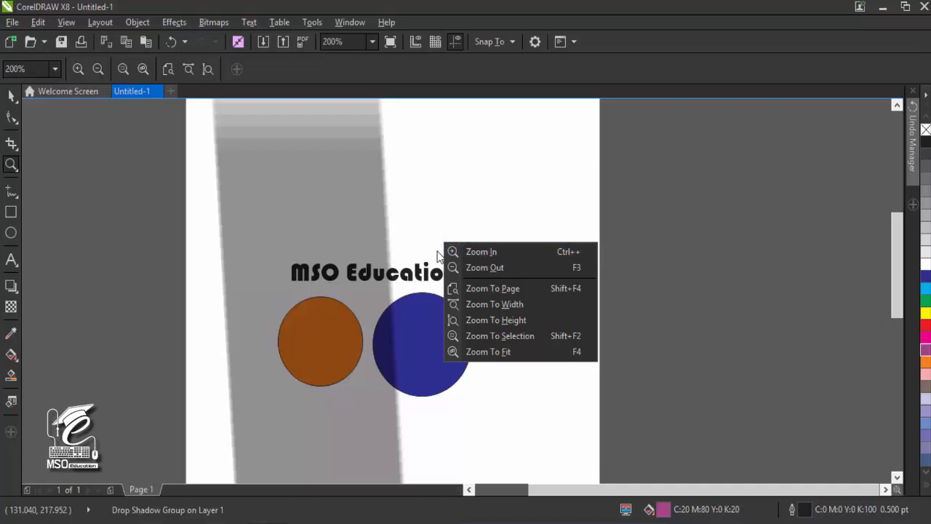
pyautogui.press('Escape')
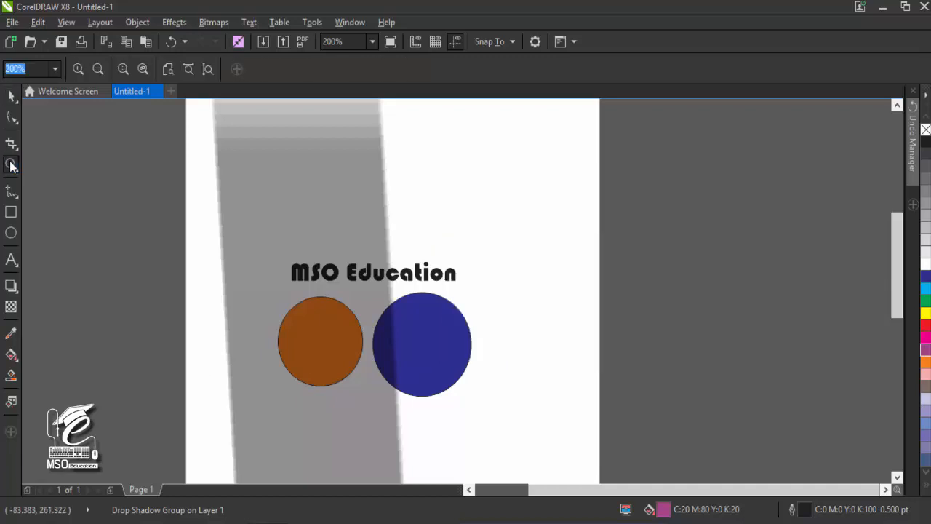
# Step: Zoom in to 400% and back out to 200%, and fit the selected drop shadow group in the view
pyautogui.click(77, 70)
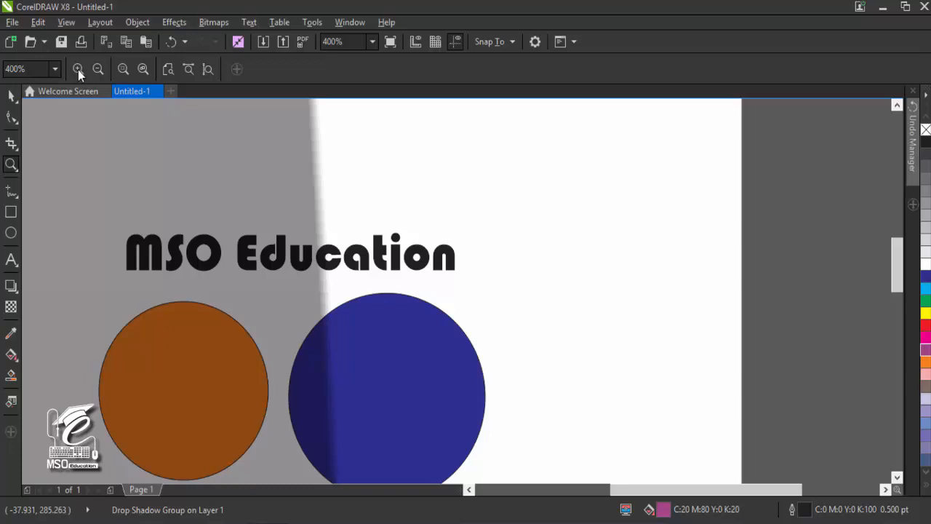
pyautogui.click(99, 69)
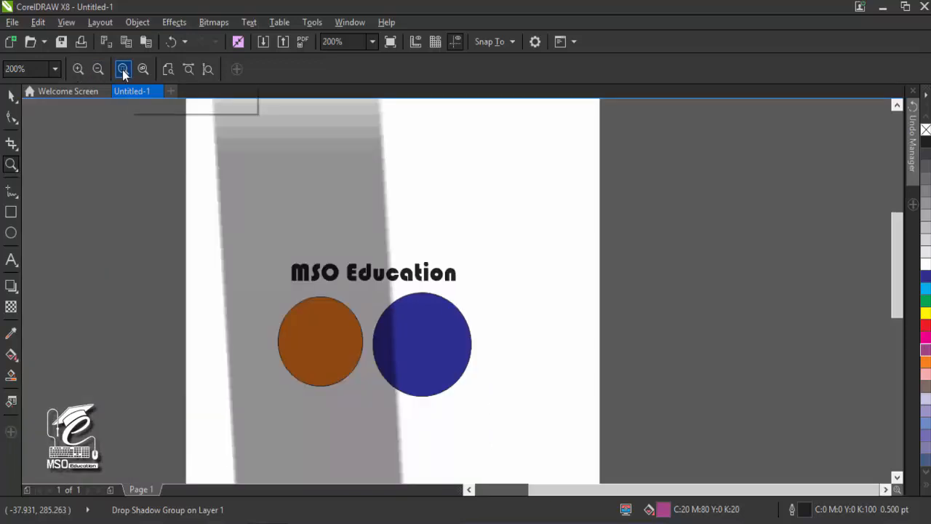
pyautogui.click(122, 70)
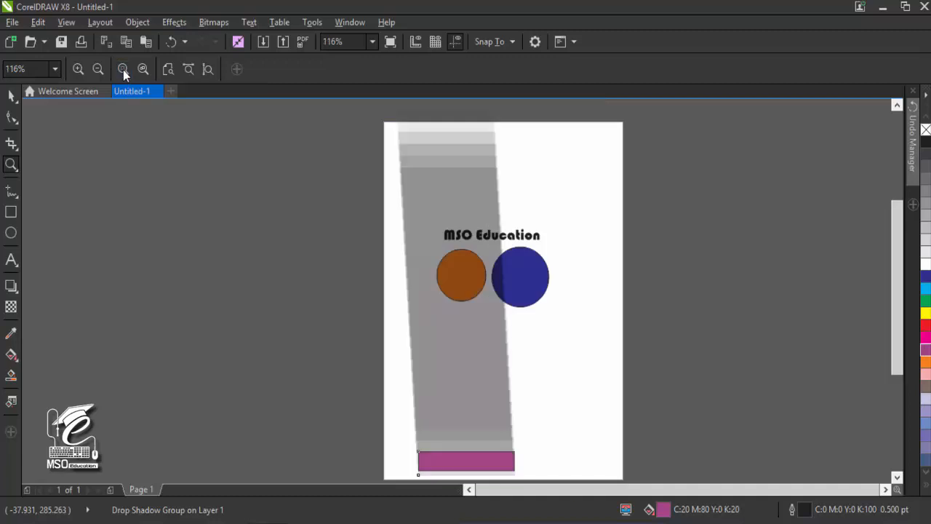
# Step: Select the blue circle instead of the drop shadow group and zoom to the selected object
pyautogui.click(11, 94)
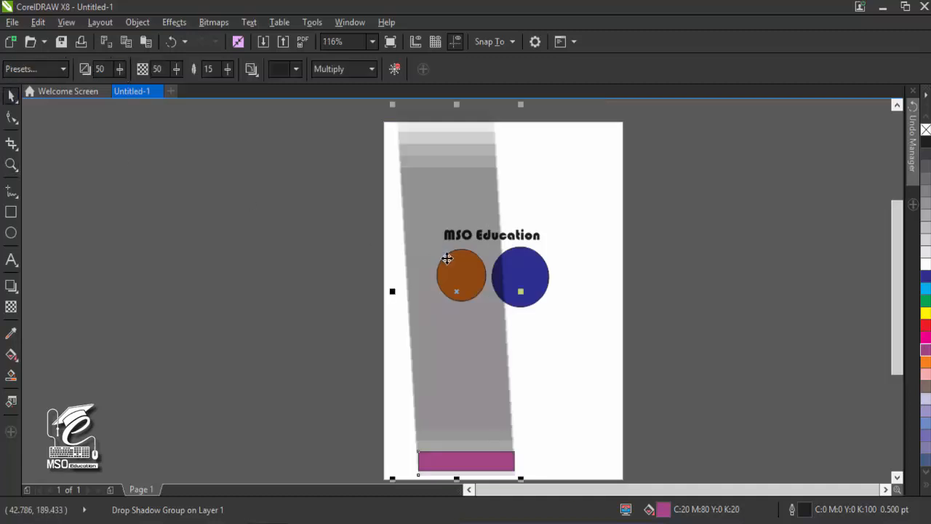
pyautogui.click(597, 299)
pyautogui.click(528, 279)
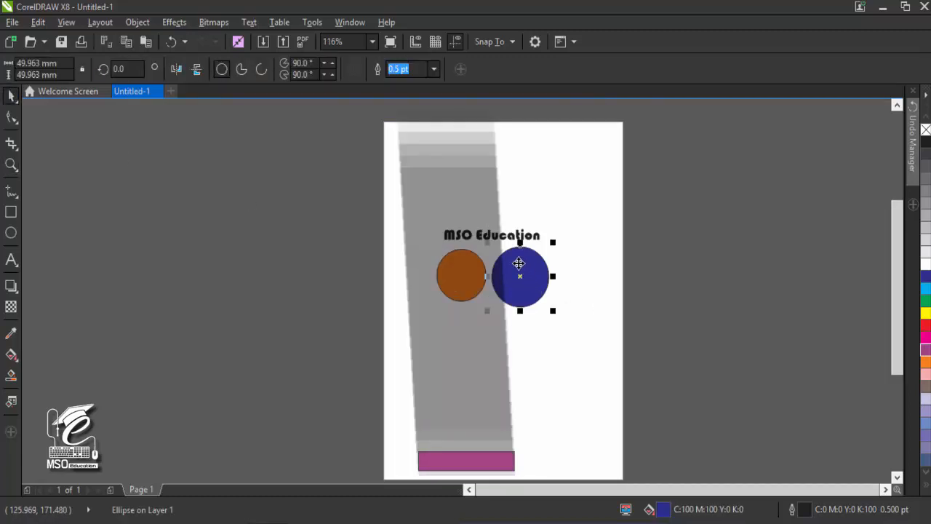
pyautogui.click(11, 165)
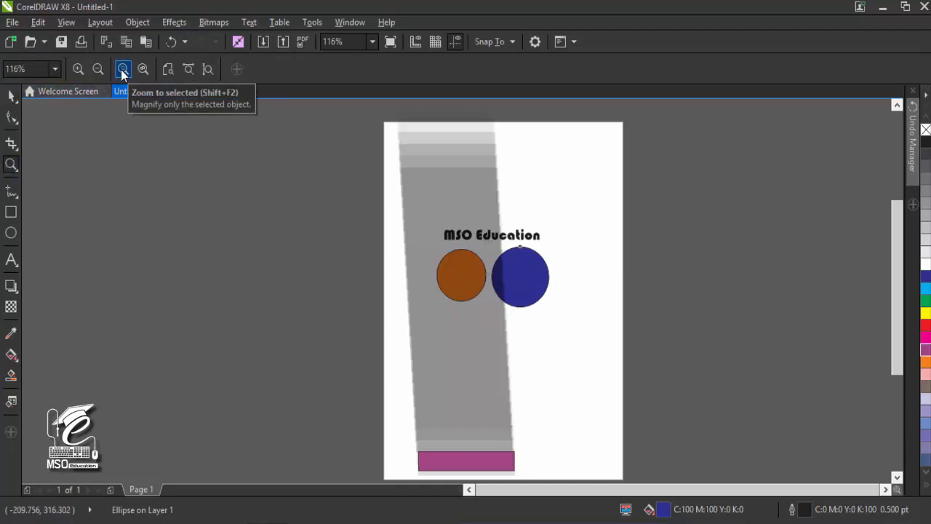
pyautogui.click(122, 71)
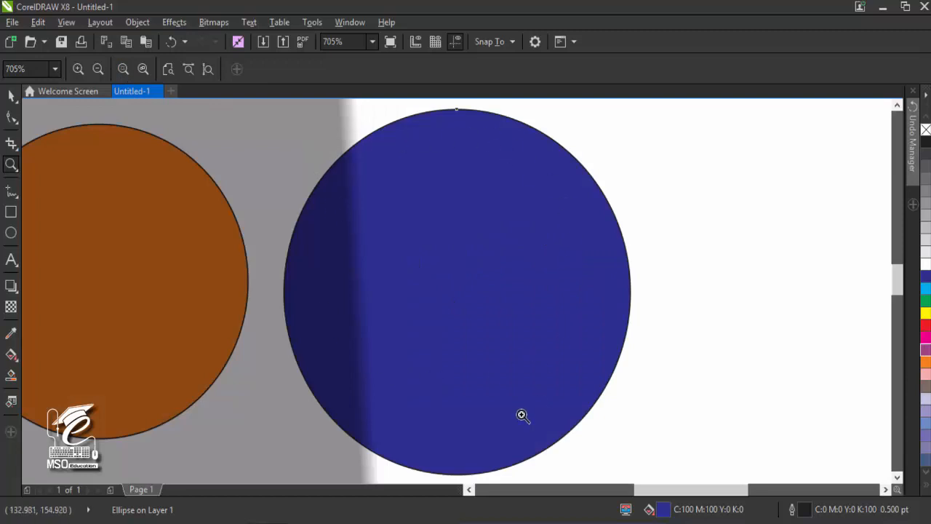
# Step: Zoom to all objects, and after zooming out to 2% fit the entire page in the view
pyautogui.click(143, 69)
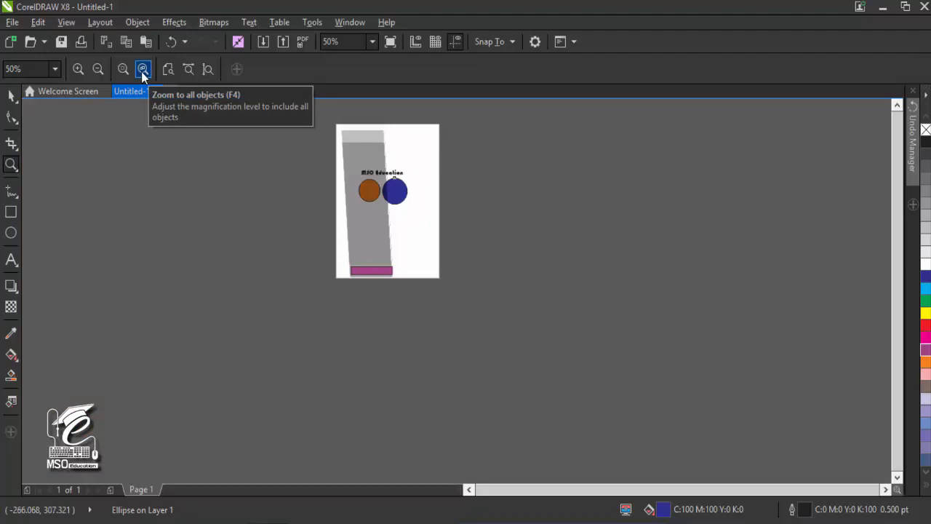
pyautogui.click(141, 71)
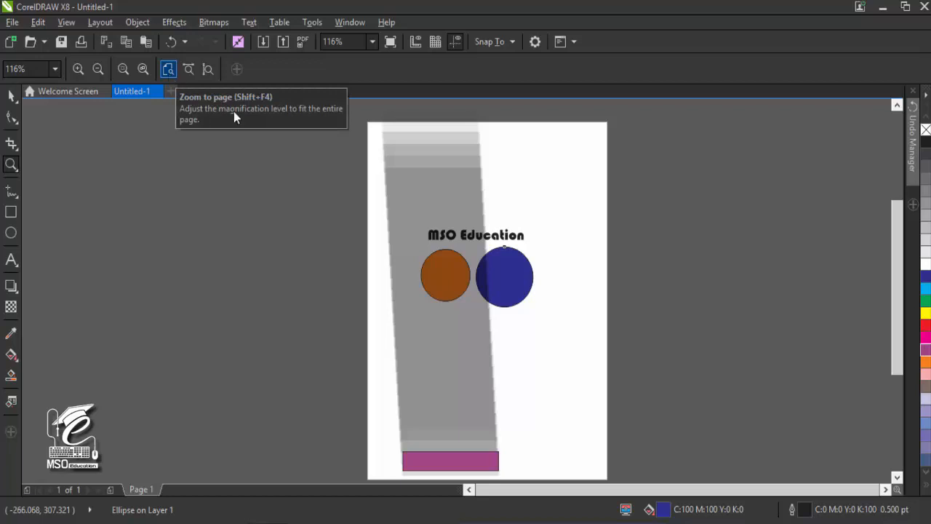
pyautogui.scroll(-6, 465, 256)
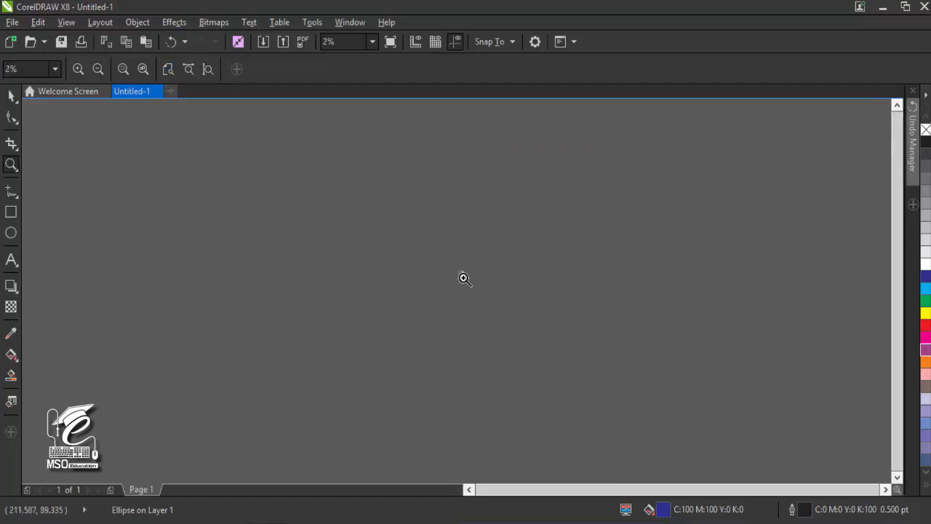
pyautogui.click(168, 70)
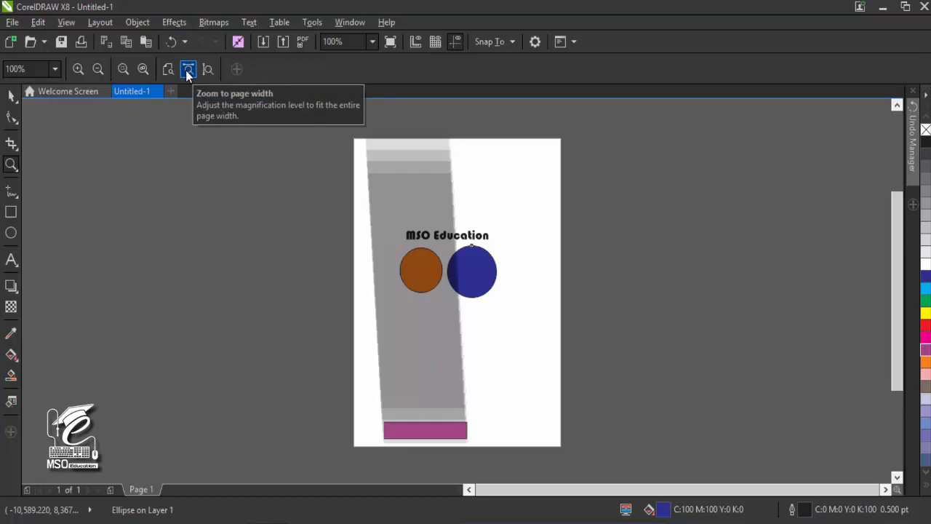
# Step: Fit the view to the page width and to the page height, and set the zoom level to 100%
pyautogui.click(187, 70)
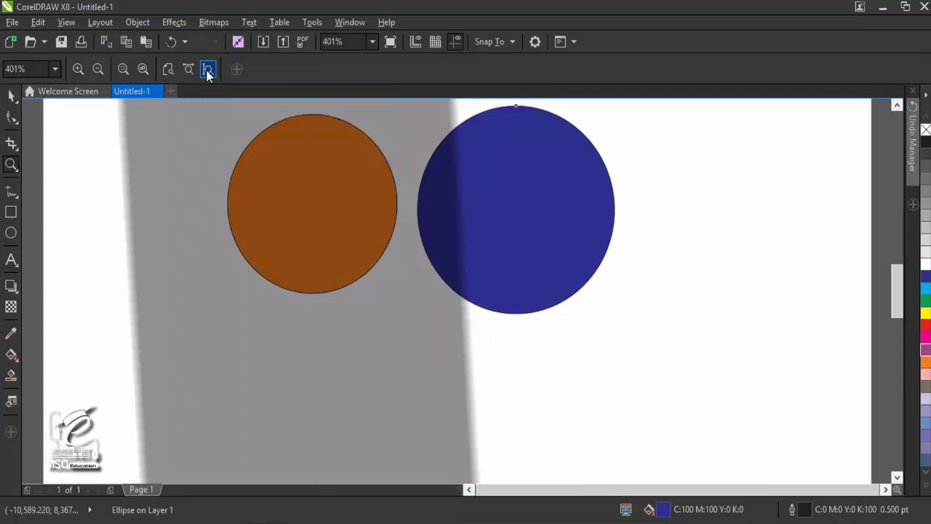
pyautogui.click(207, 71)
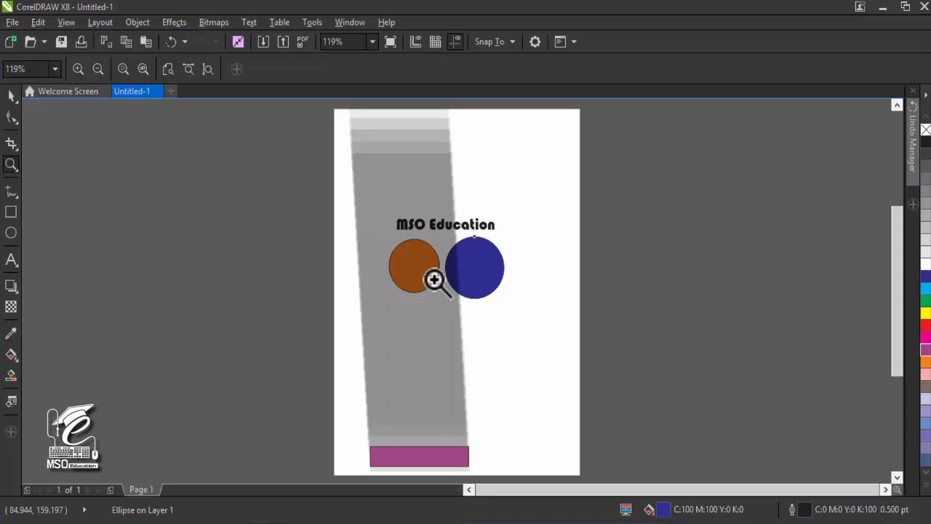
pyautogui.click(53, 67)
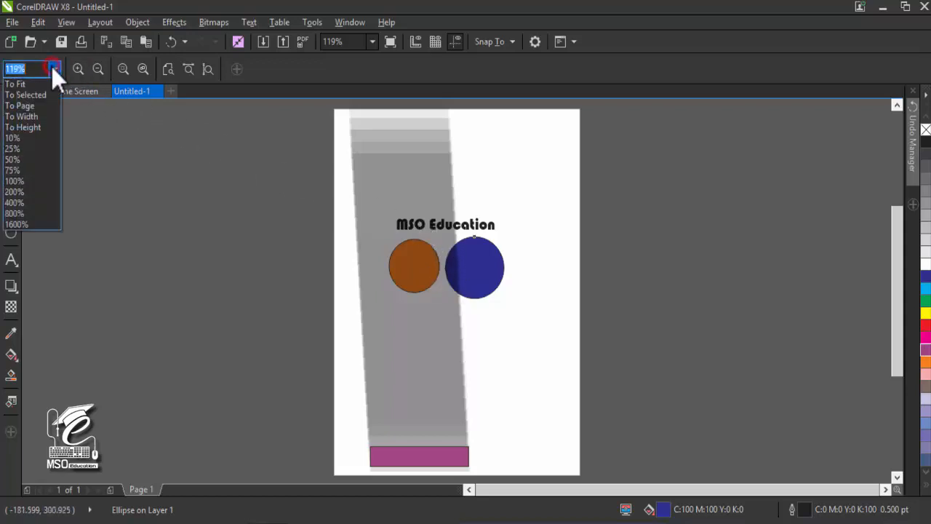
pyautogui.click(23, 183)
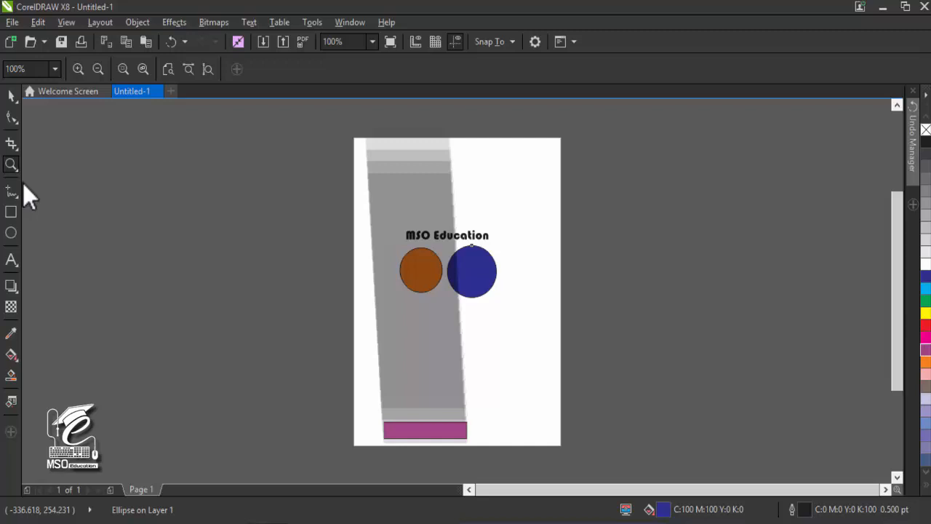
# Step: Undo the drop shadow on the purple rectangle and select the orange circle
pyautogui.hotkey('ctrl', 'z')
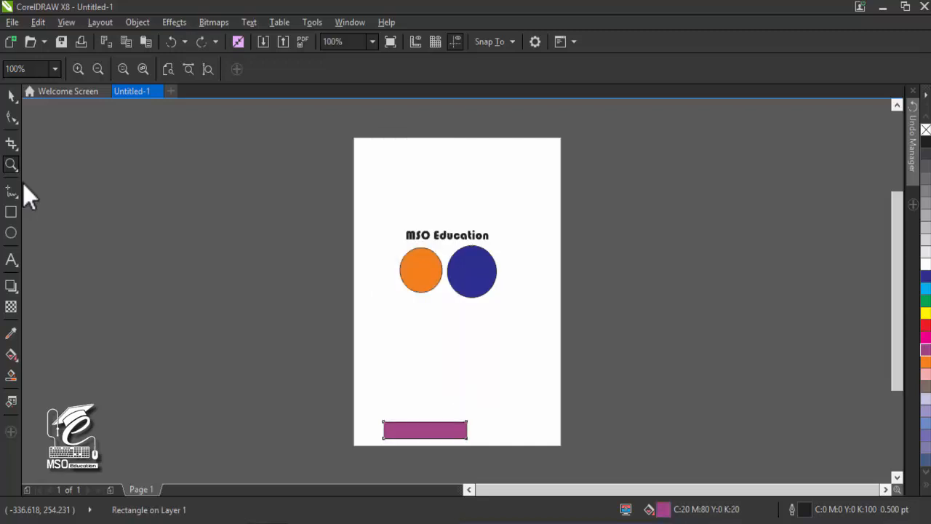
pyautogui.click(10, 97)
pyautogui.click(422, 273)
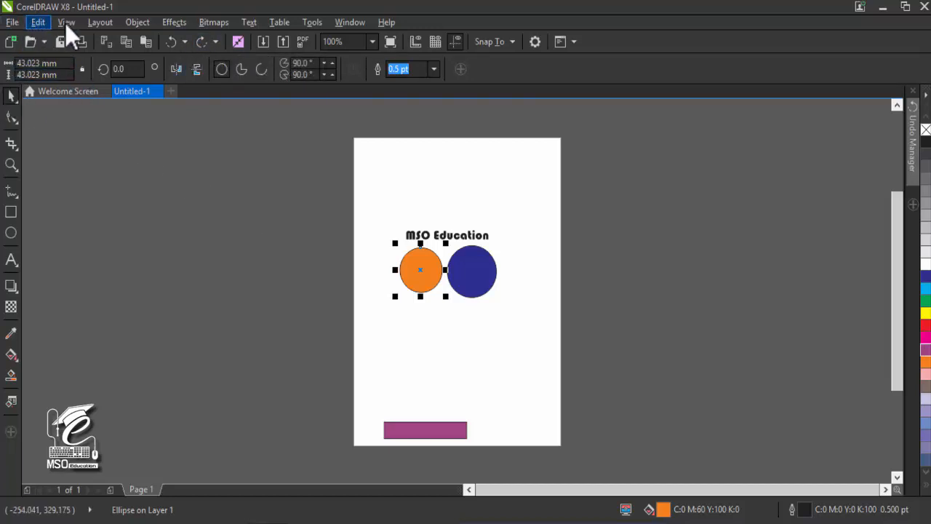
# Step: With the orange circle selected, return to the Zoom tool and apply the 100% zoom level
pyautogui.click(11, 165)
pyautogui.click(58, 68)
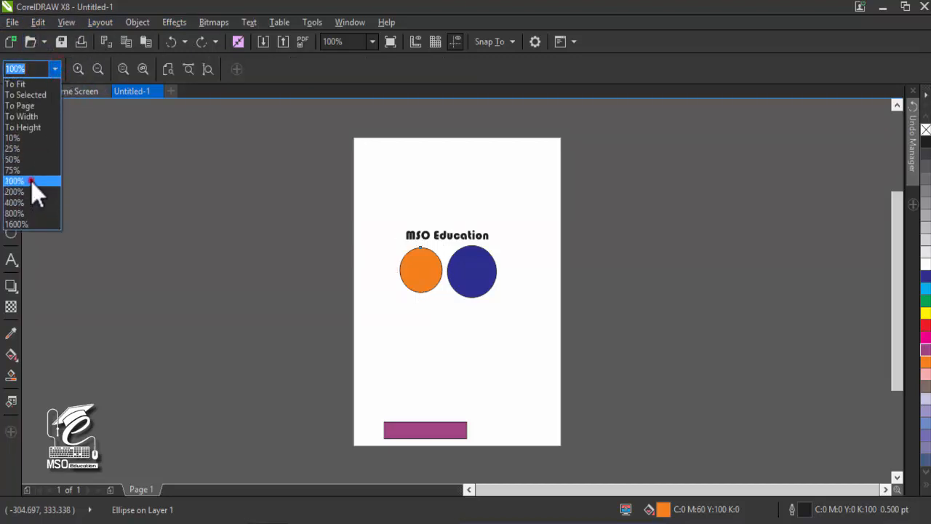
pyautogui.click(31, 181)
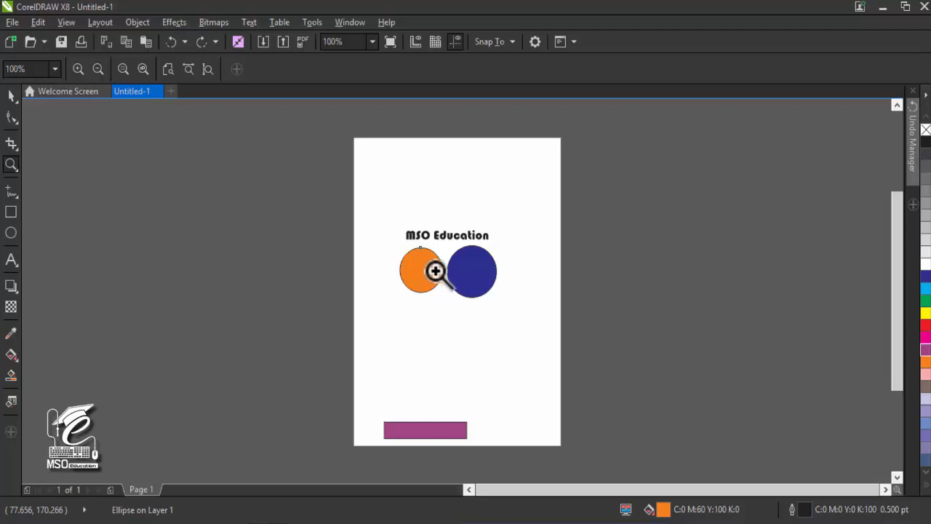
# Step: Enable Zoom Relative to 1:1 in the Zoom, Pan Tool options
pyautogui.click(313, 23)
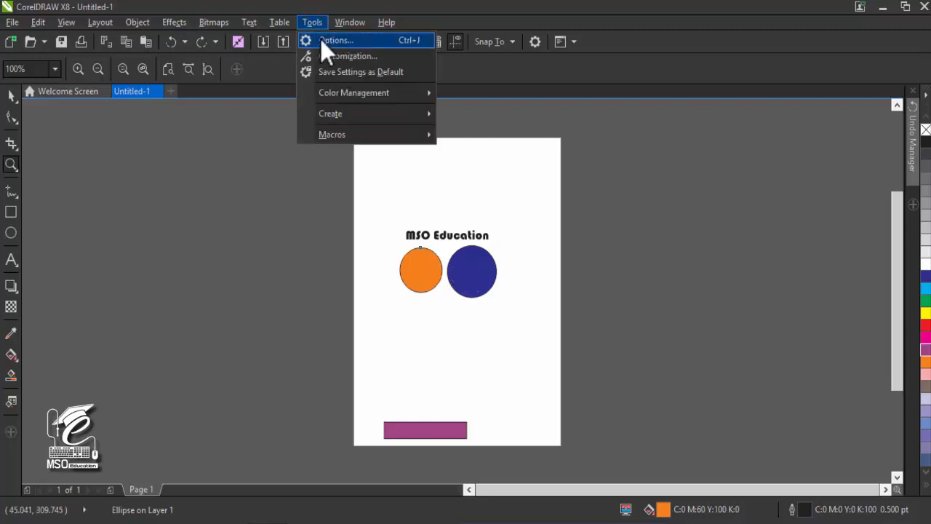
pyautogui.click(325, 44)
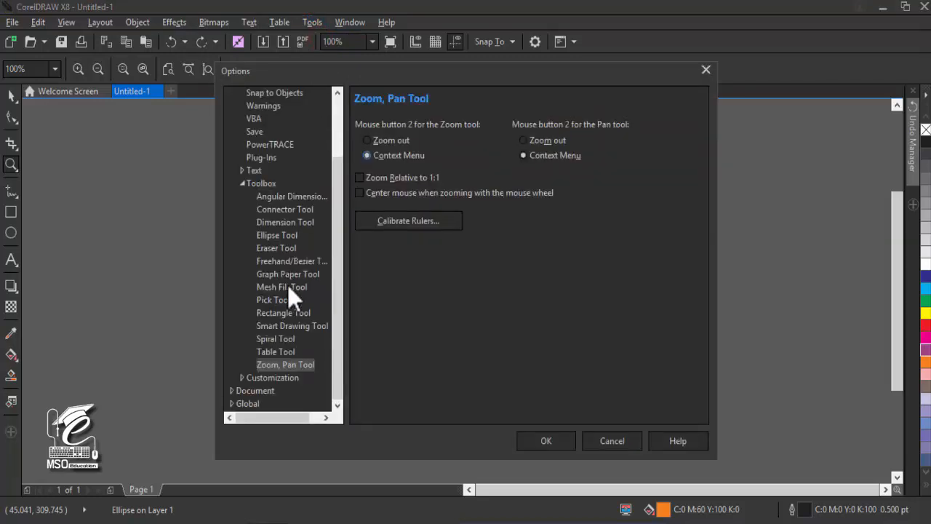
pyautogui.click(274, 364)
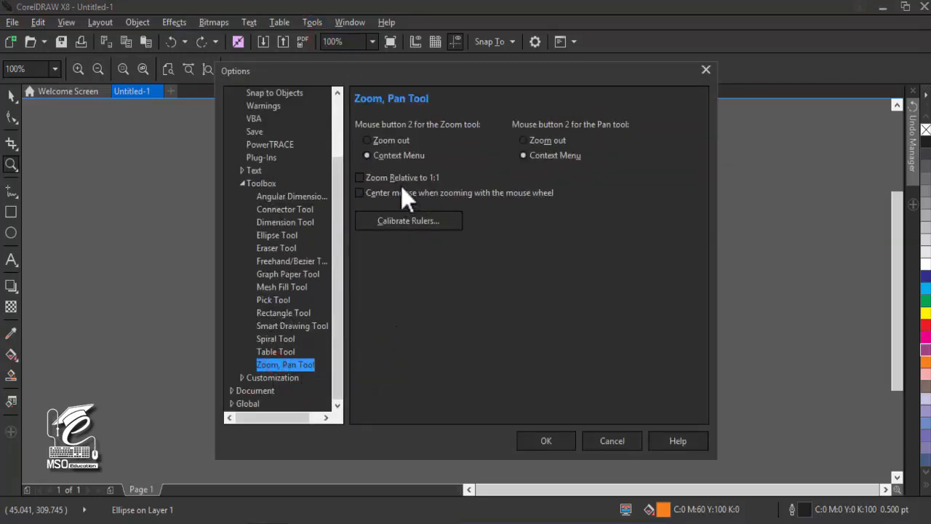
pyautogui.click(359, 178)
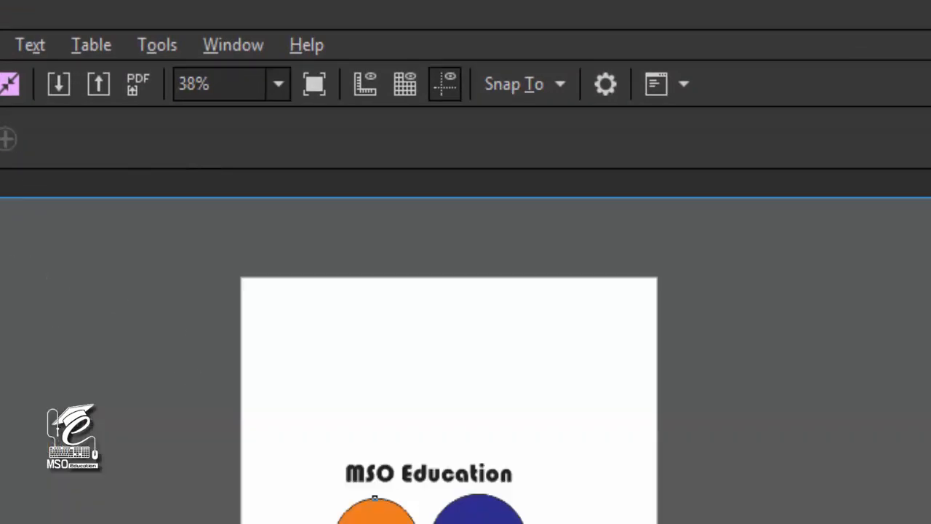
# Step: Set the zoom level to 100%, and zoom in and out around the orange circle between 200% and 50%
pyautogui.click(54, 68)
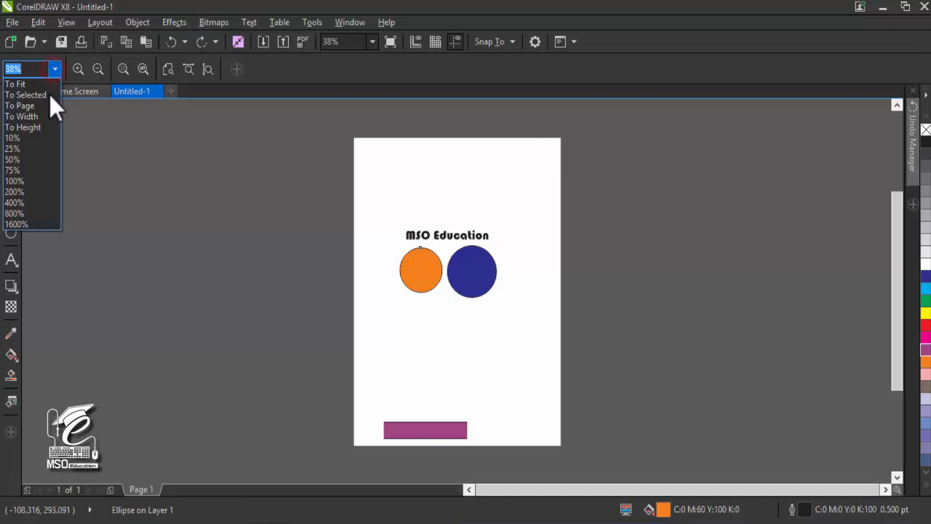
pyautogui.click(29, 182)
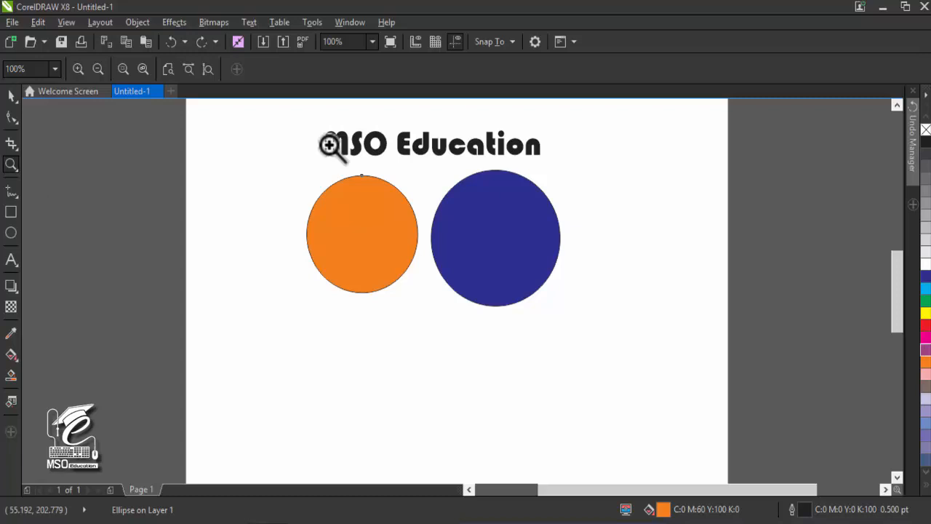
pyautogui.scroll(-2, 424, 189)
pyautogui.scroll(3, 416, 193)
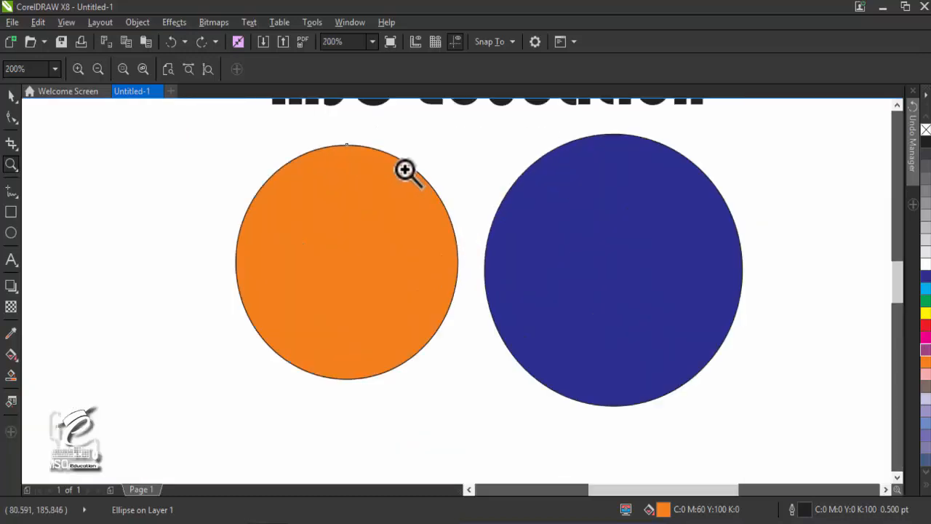
pyautogui.scroll(-2, 408, 179)
pyautogui.scroll(2, 408, 167)
pyautogui.scroll(-2, 403, 163)
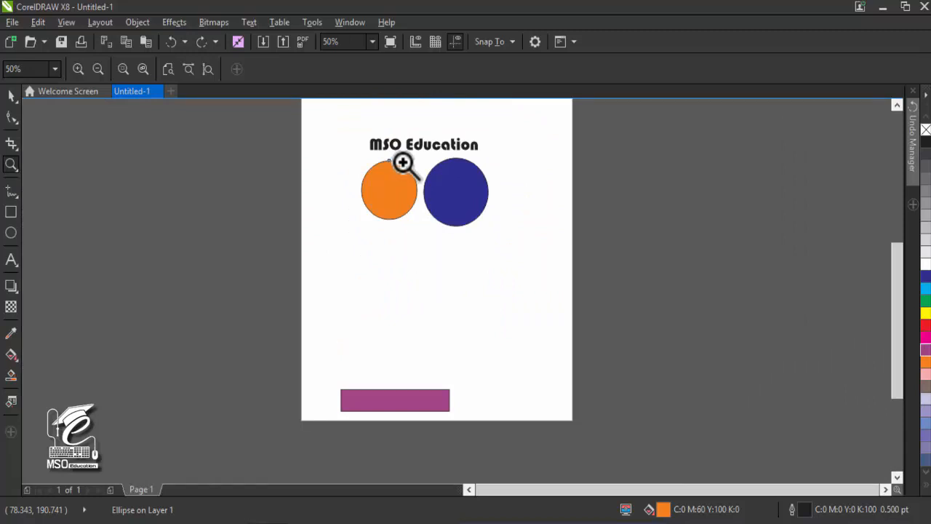
# Step: Set the default action for the mouse wheel to Scroll in the workspace Display options
pyautogui.click(312, 23)
pyautogui.click(322, 42)
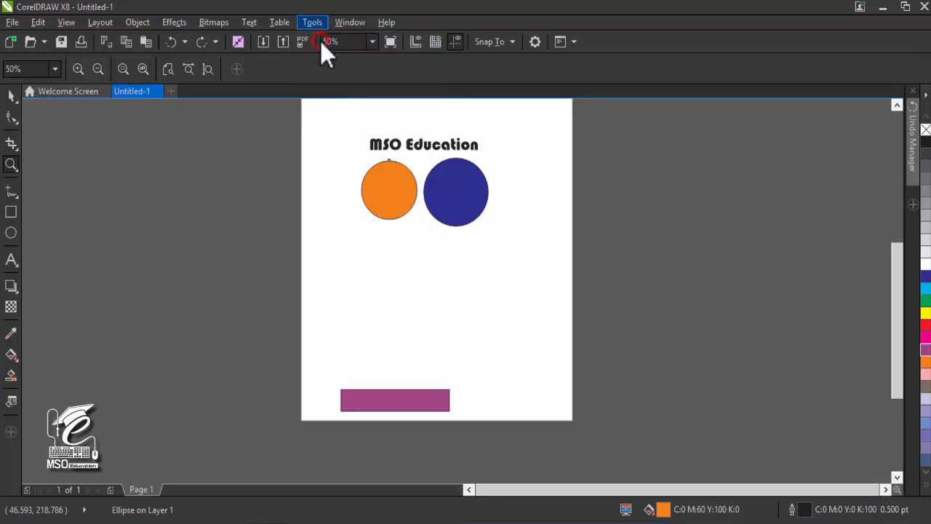
pyautogui.scroll(2, 338, 140)
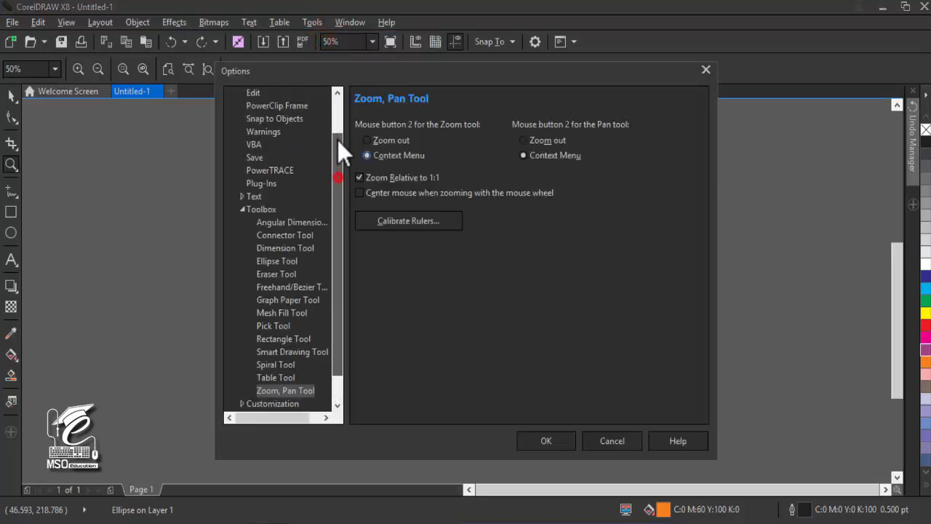
pyautogui.click(242, 233)
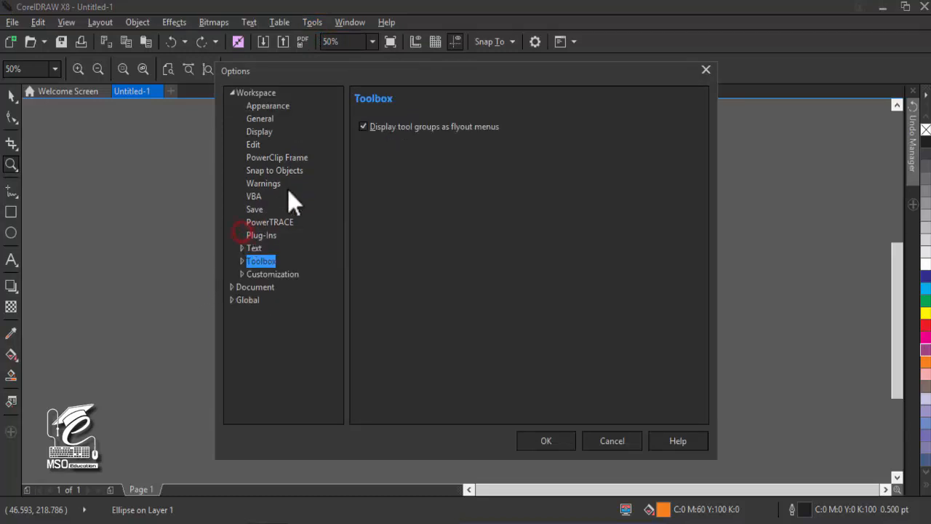
pyautogui.click(250, 93)
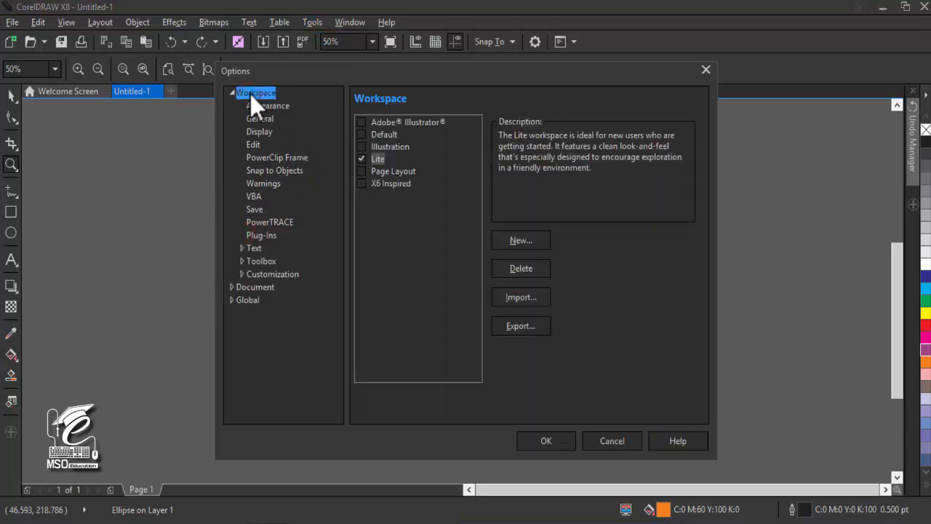
pyautogui.click(258, 133)
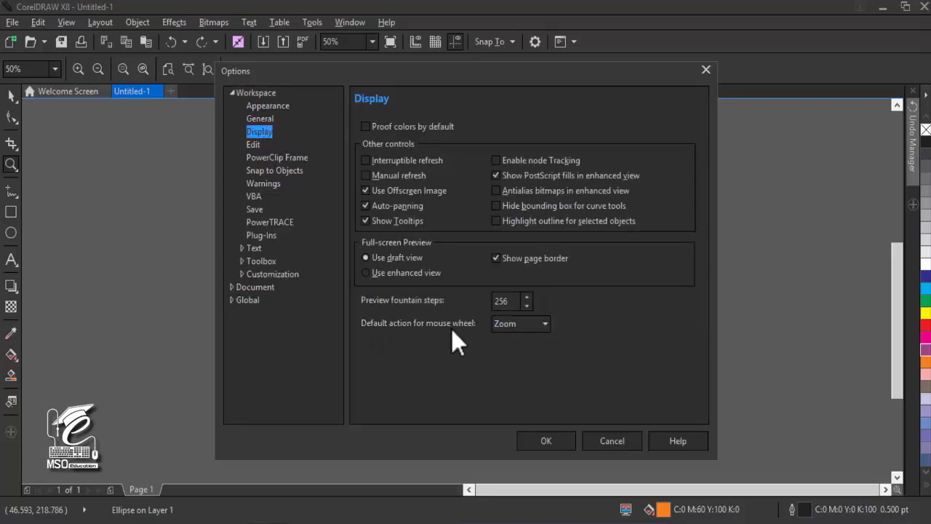
pyautogui.click(515, 323)
pyautogui.click(515, 324)
pyautogui.click(510, 337)
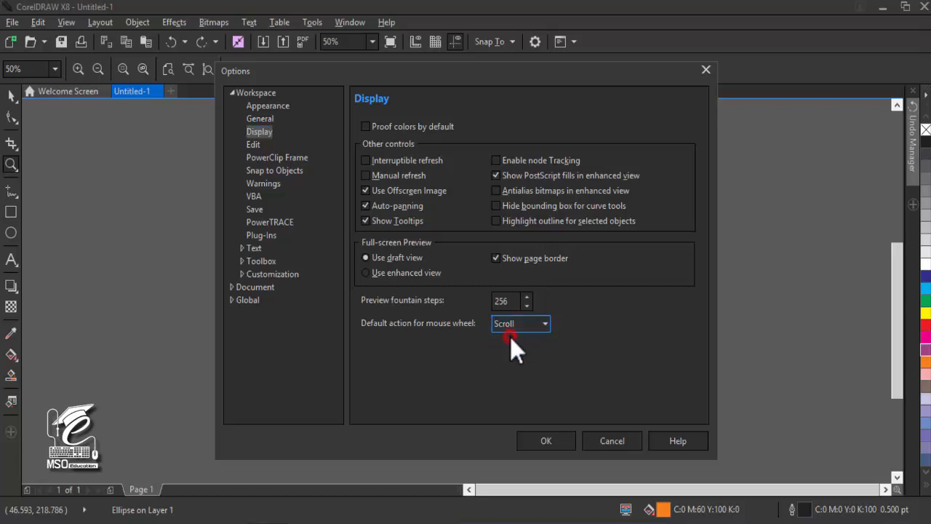
pyautogui.click(548, 441)
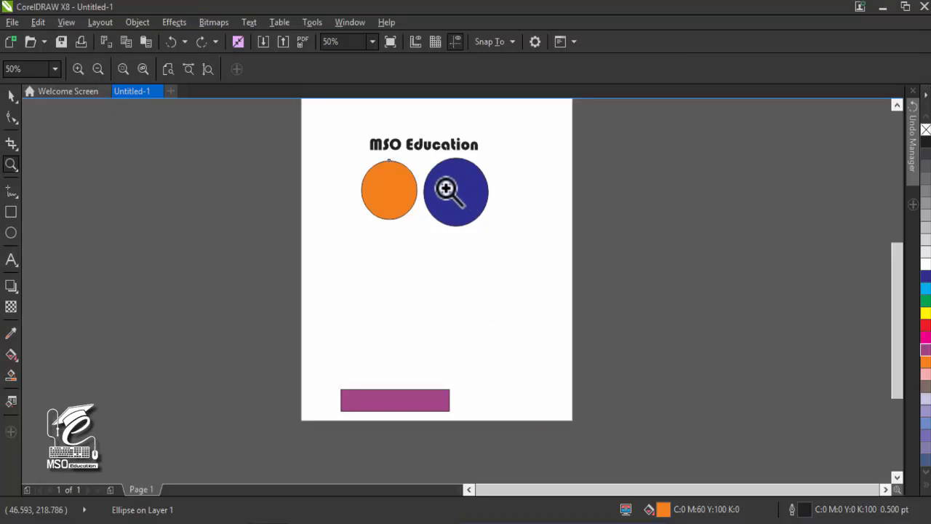
# Step: Try out the mouse wheel's Scroll action by scrolling the page up and down at the current zoom level
pyautogui.scroll(3, 445, 187)
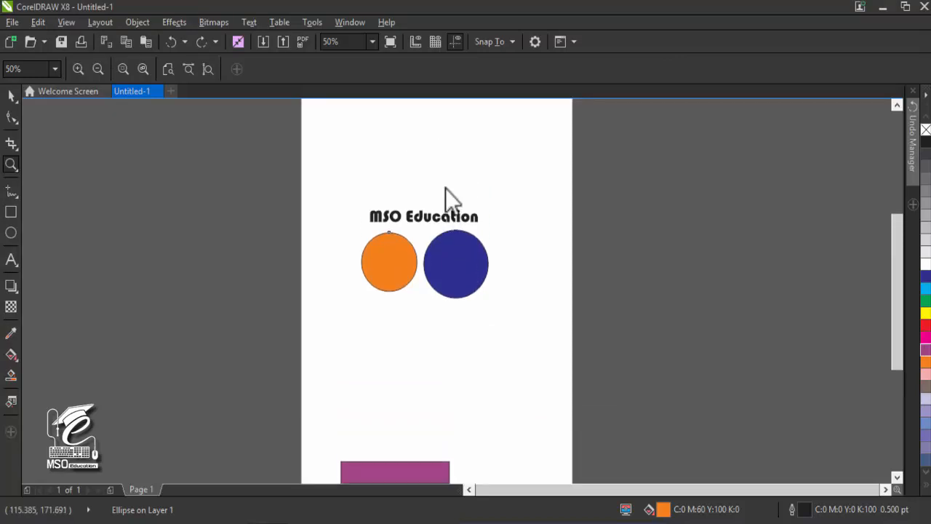
pyautogui.scroll(1, 445, 187)
pyautogui.scroll(-3, 445, 188)
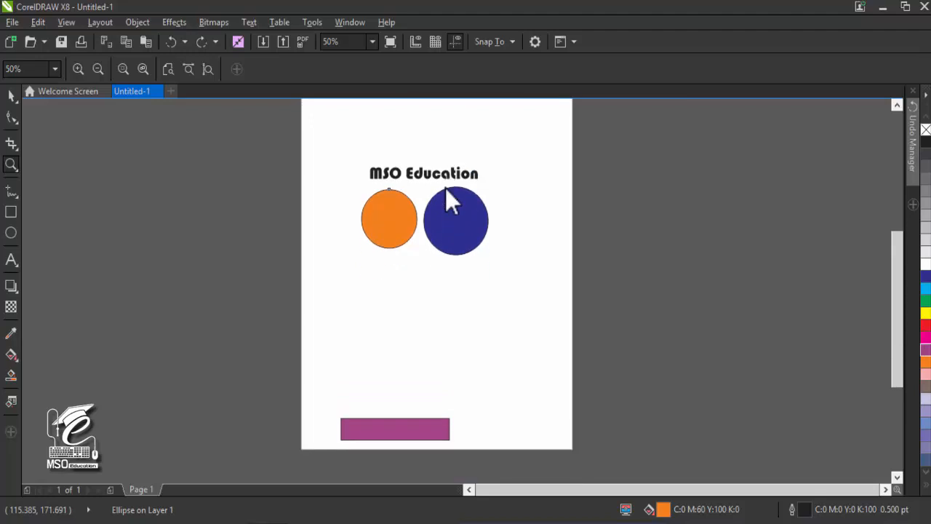
pyautogui.scroll(2, 446, 187)
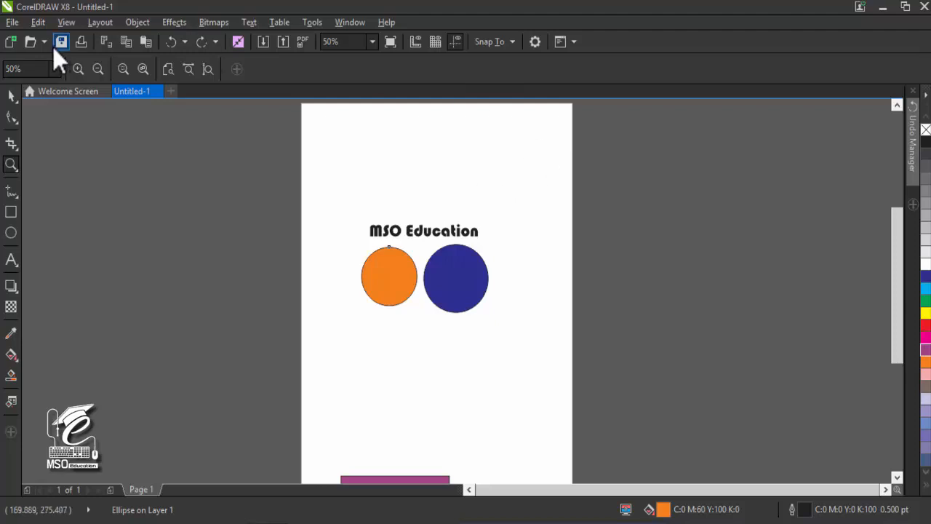
# Step: Show the whole drawing in Full-screen Preview and return to the editing view
pyautogui.click(69, 17)
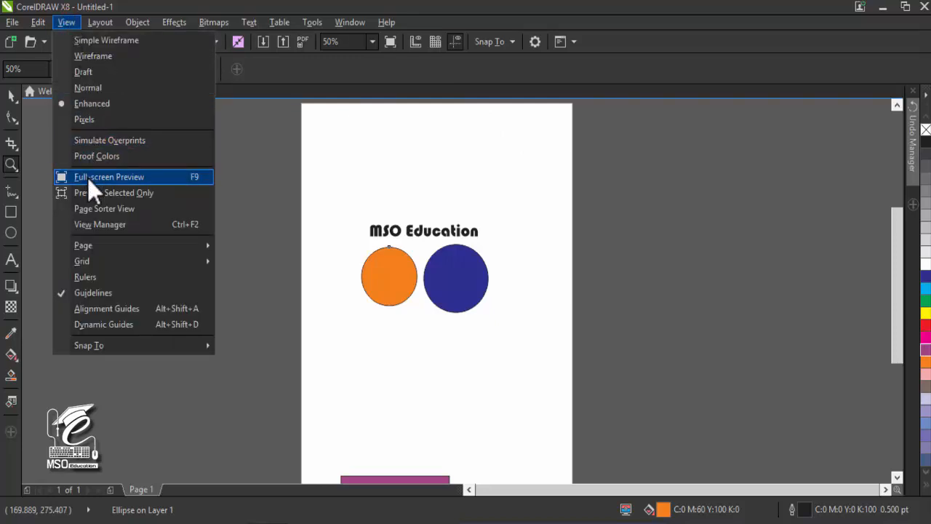
pyautogui.click(87, 178)
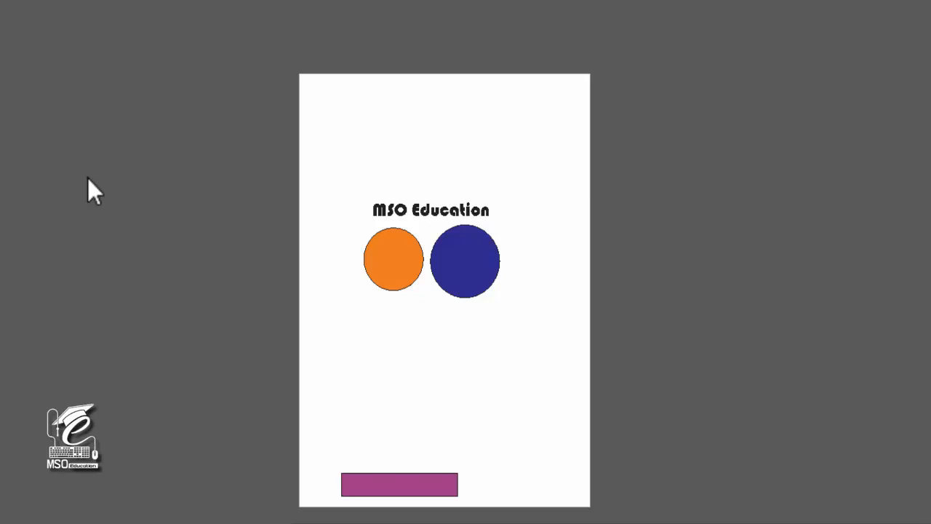
pyautogui.click(88, 177)
# Step: Clear the selection and turn on Preview Selected Only
pyautogui.click(67, 23)
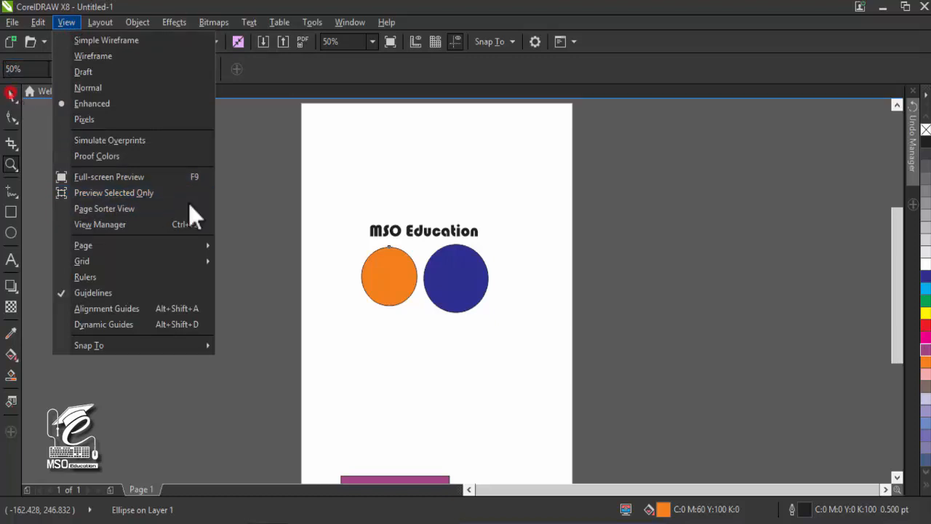
pyautogui.click(339, 247)
pyautogui.click(64, 23)
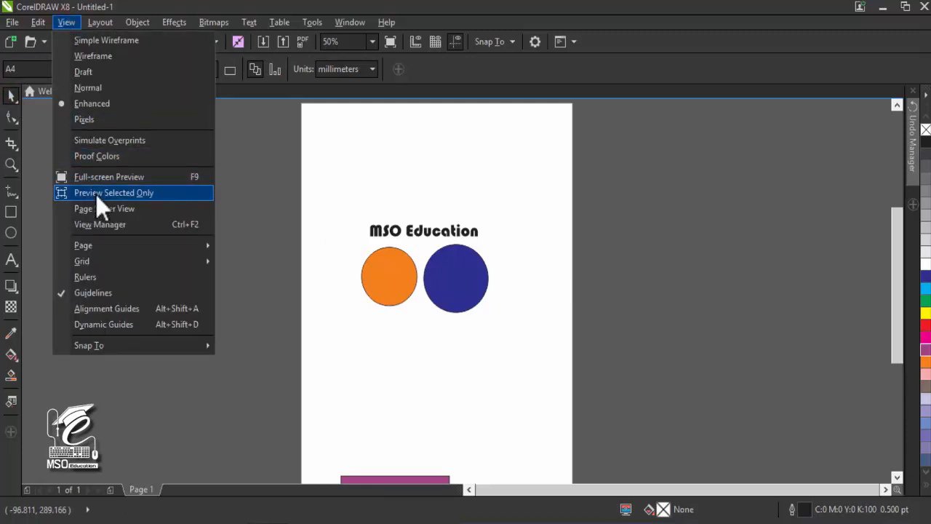
pyautogui.click(96, 193)
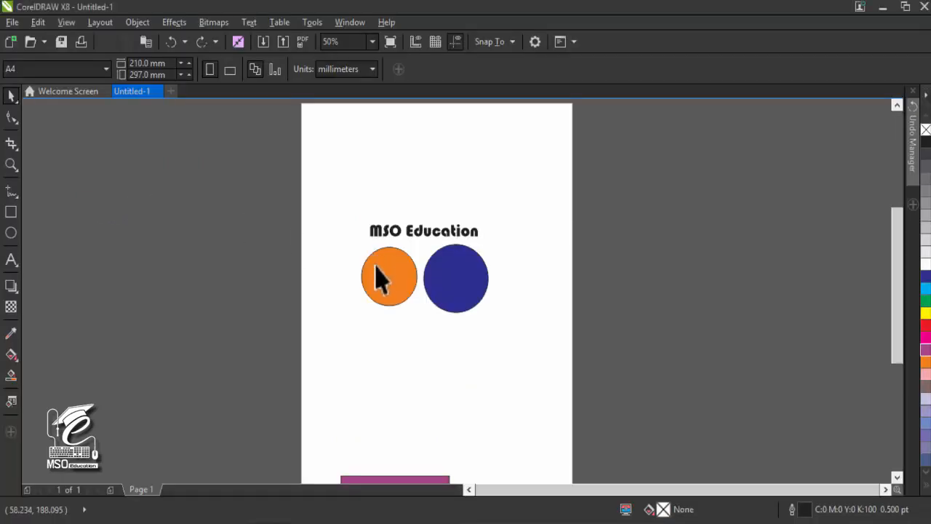
# Step: Select the orange circle, preview only that object full screen and return to the editing view
pyautogui.click(379, 277)
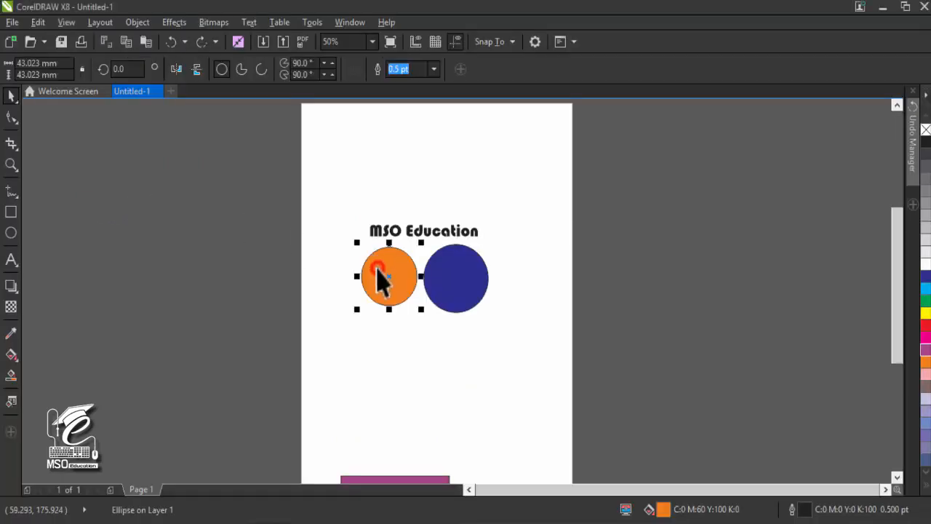
pyautogui.click(67, 25)
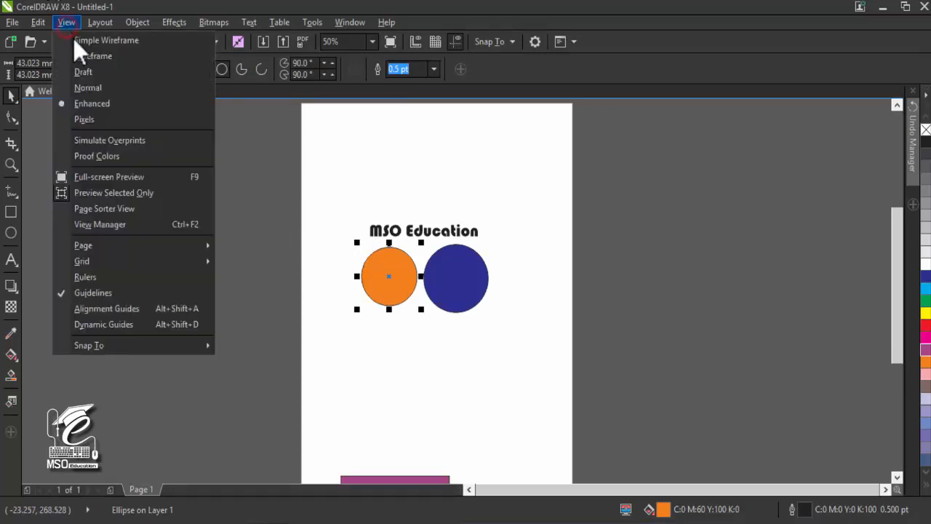
pyautogui.click(99, 194)
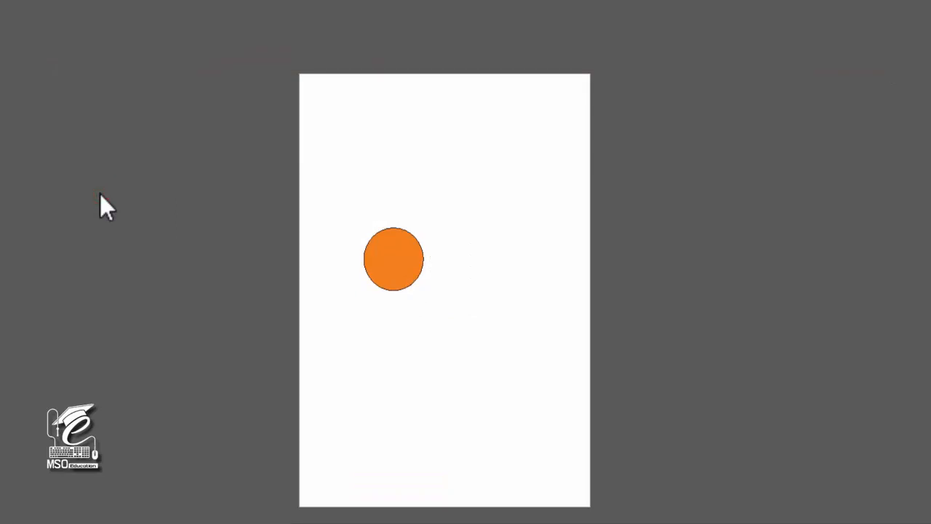
pyautogui.click(100, 206)
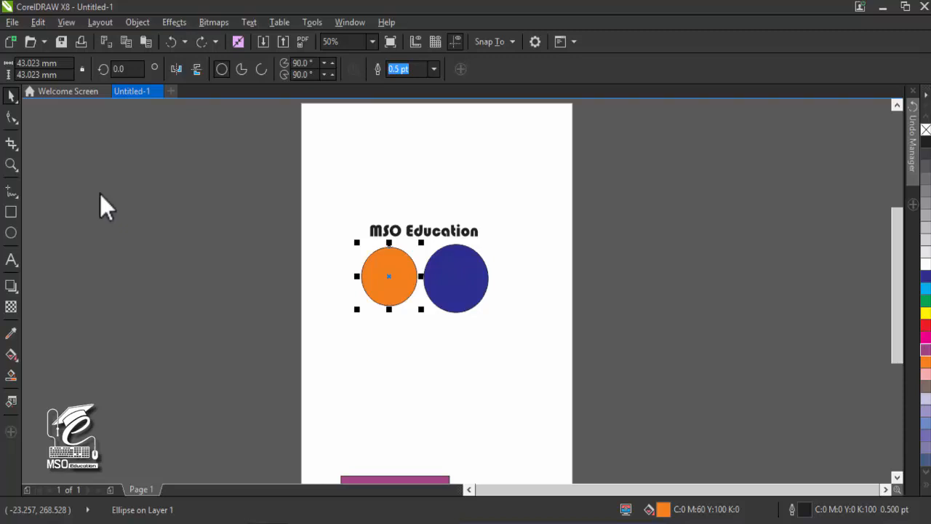
# Step: Zoom in on the orange circle to 400% and zoom back out to 25%
pyautogui.scroll(5, 370, 259)
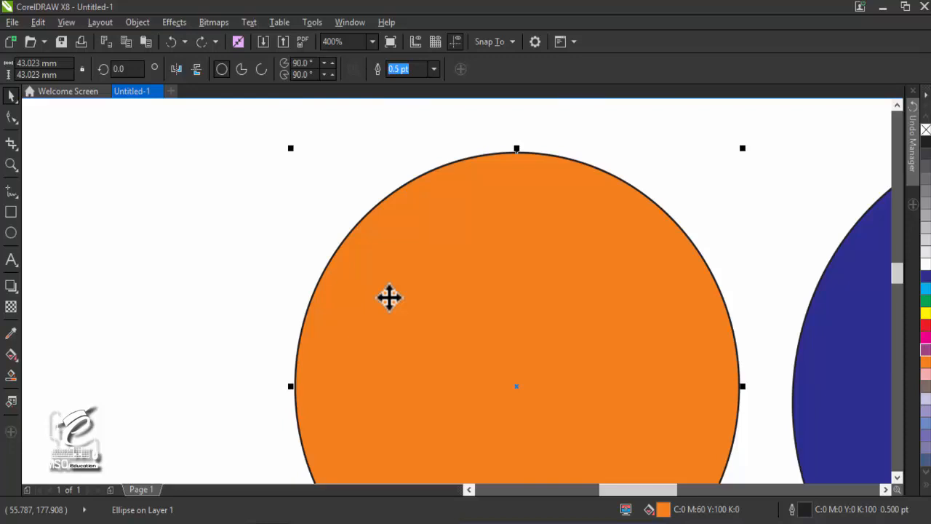
pyautogui.scroll(-6, 390, 297)
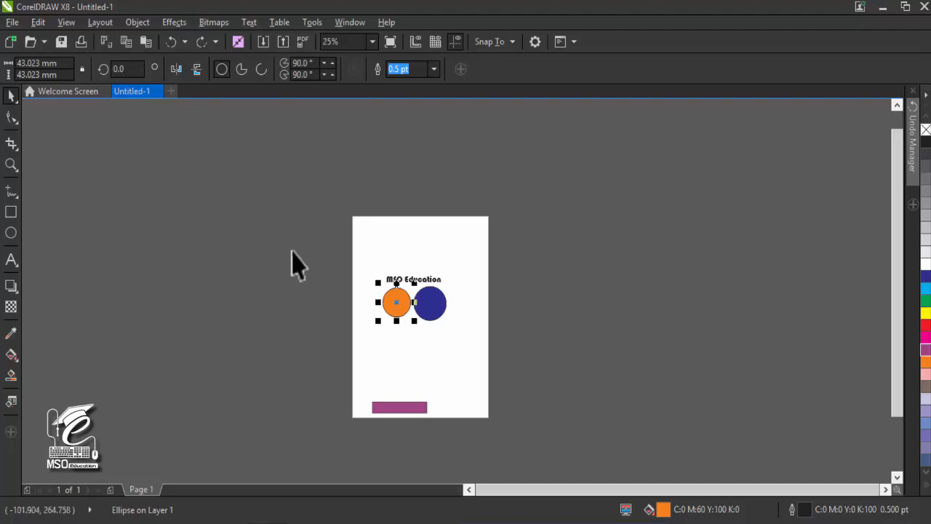
# Step: Set the interface color theme to Medium in the workspace Appearance options and clear the selection
pyautogui.click(308, 24)
pyautogui.click(315, 40)
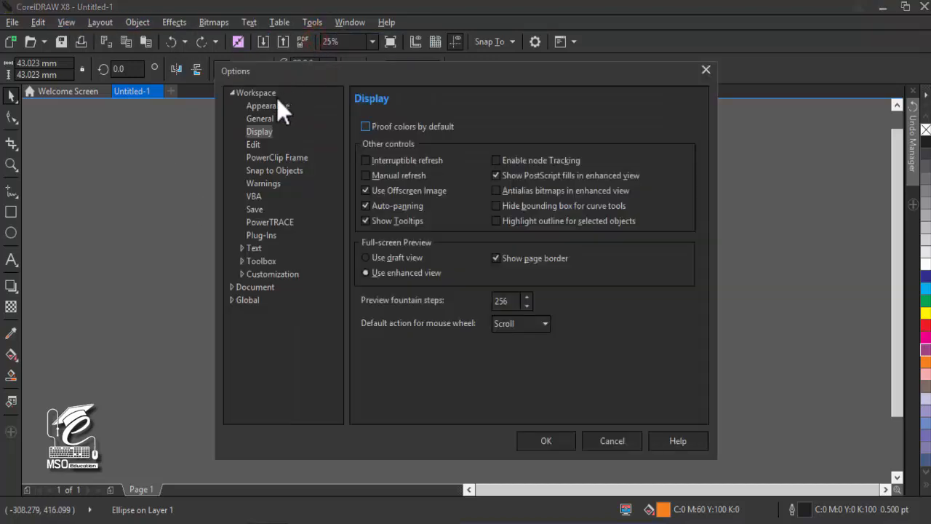
pyautogui.click(260, 93)
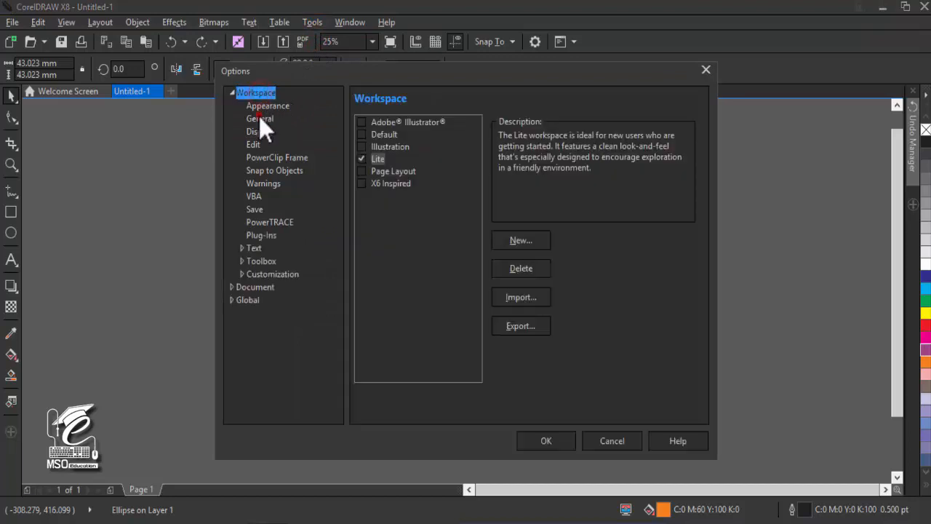
pyautogui.click(264, 106)
pyautogui.click(462, 271)
pyautogui.click(461, 297)
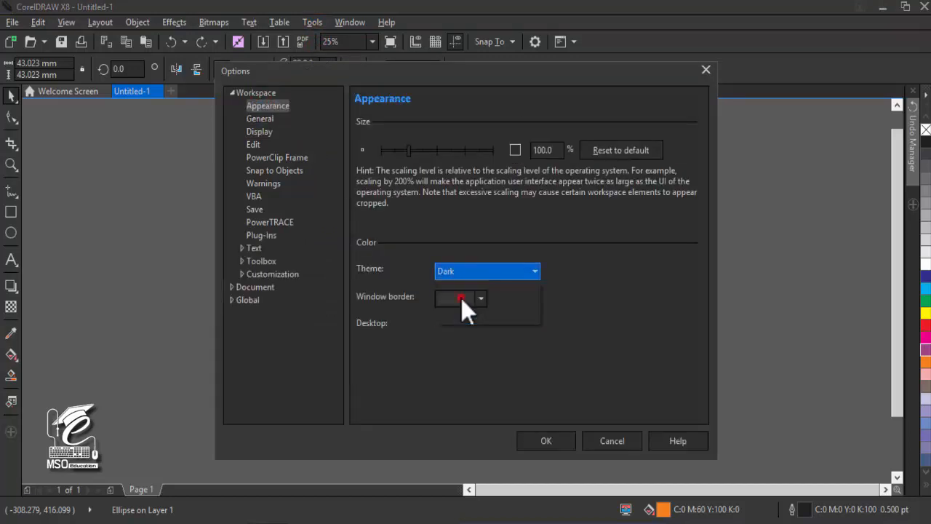
pyautogui.click(545, 435)
pyautogui.click(464, 319)
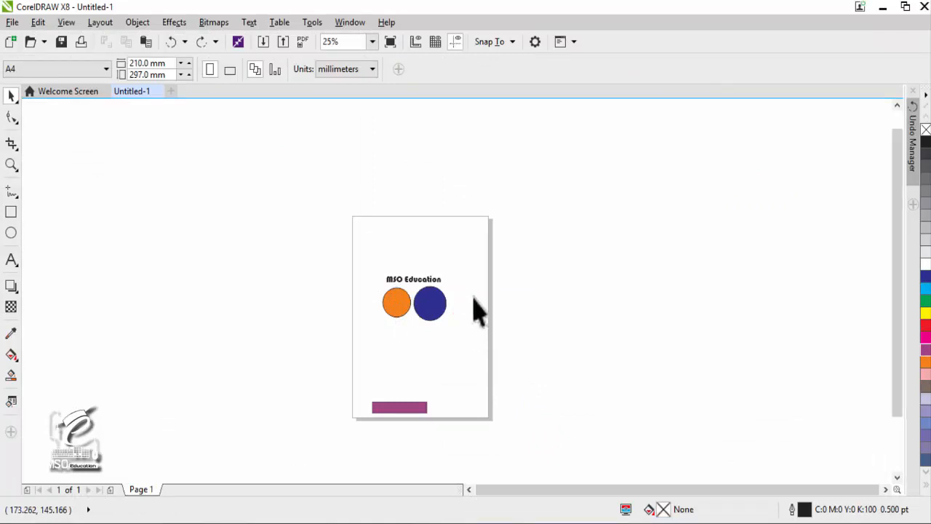
pyautogui.click(361, 315)
# Step: Turn off Show page border in the document's Page Size options
pyautogui.click(311, 23)
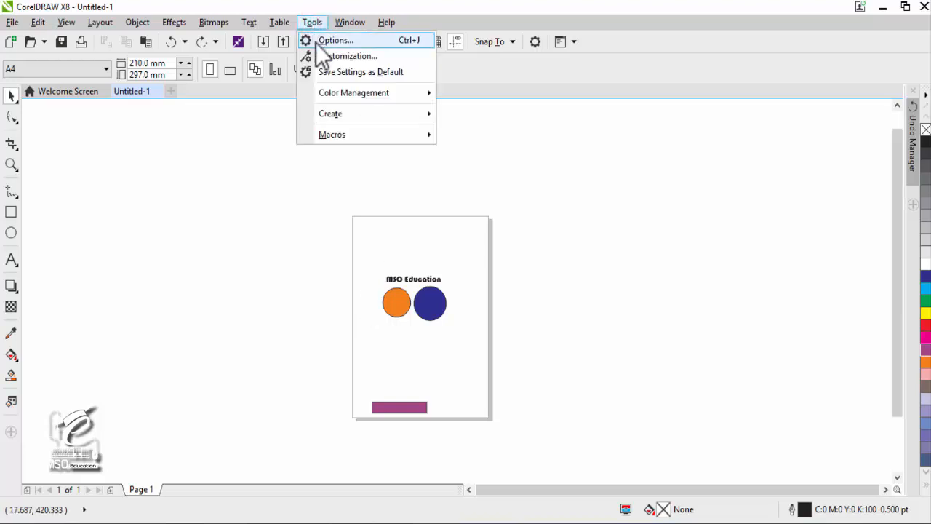
pyautogui.click(316, 42)
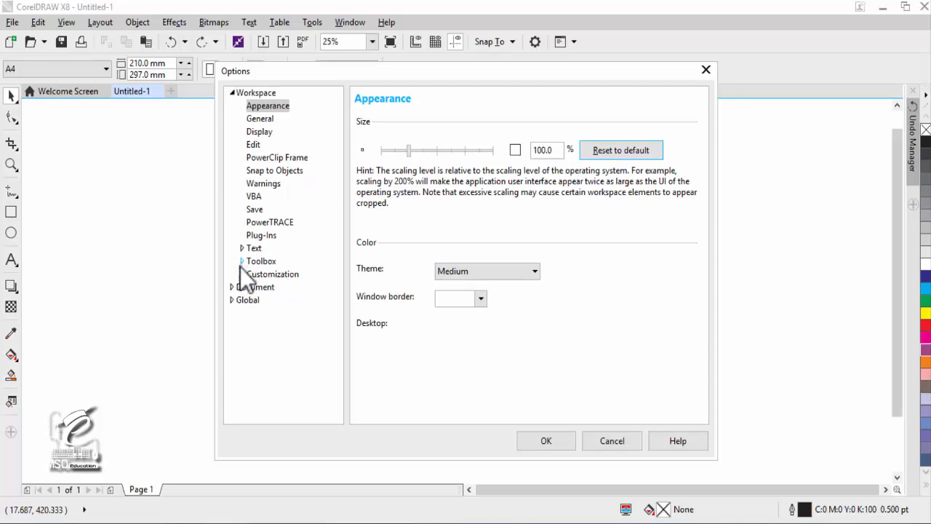
pyautogui.click(231, 287)
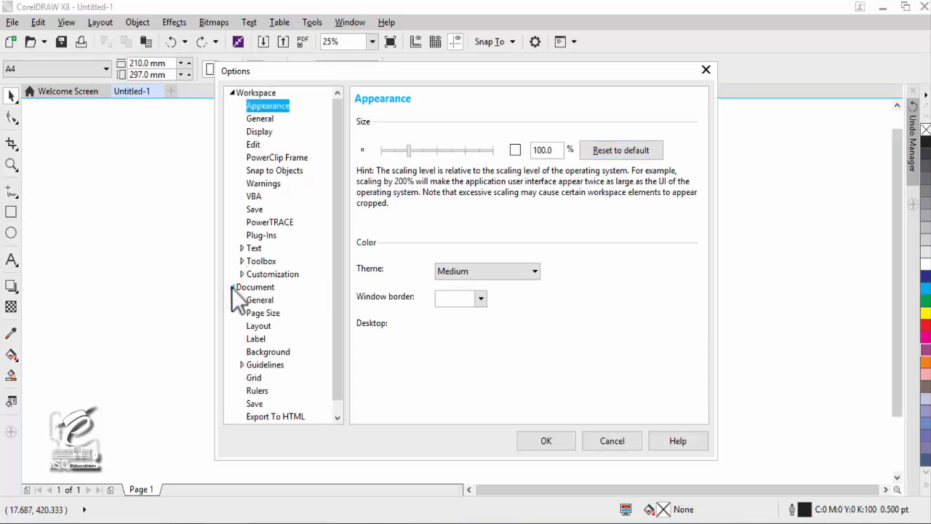
pyautogui.moveTo(338, 326); pyautogui.dragTo(337, 334)
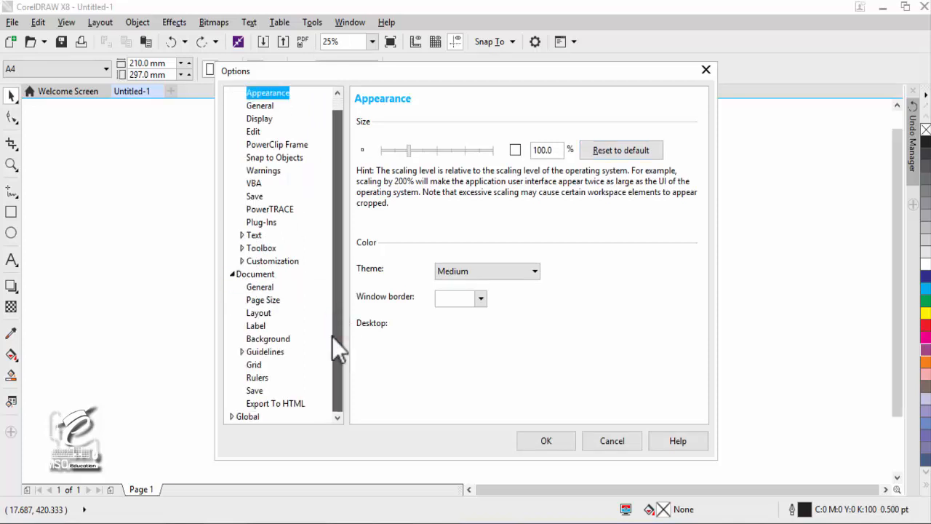
pyautogui.click(257, 300)
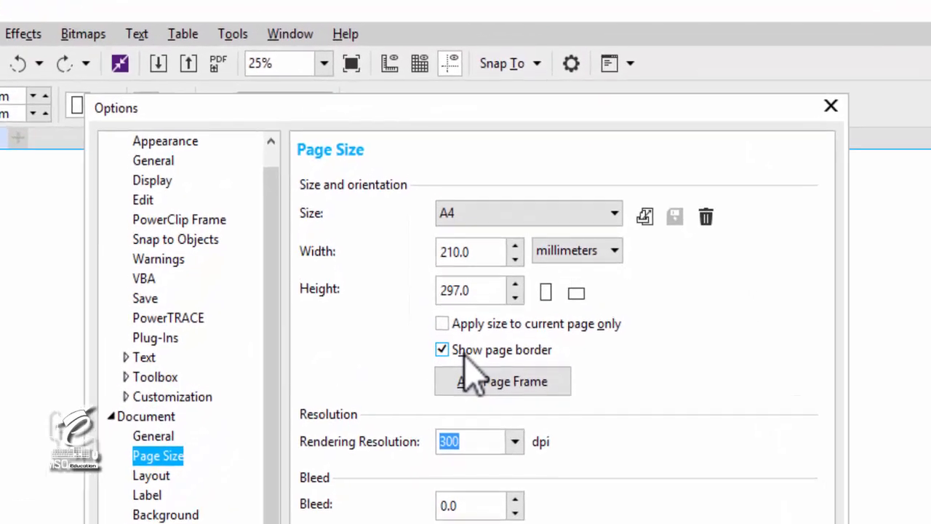
pyautogui.moveTo(446, 112); pyautogui.dragTo(621, 483)
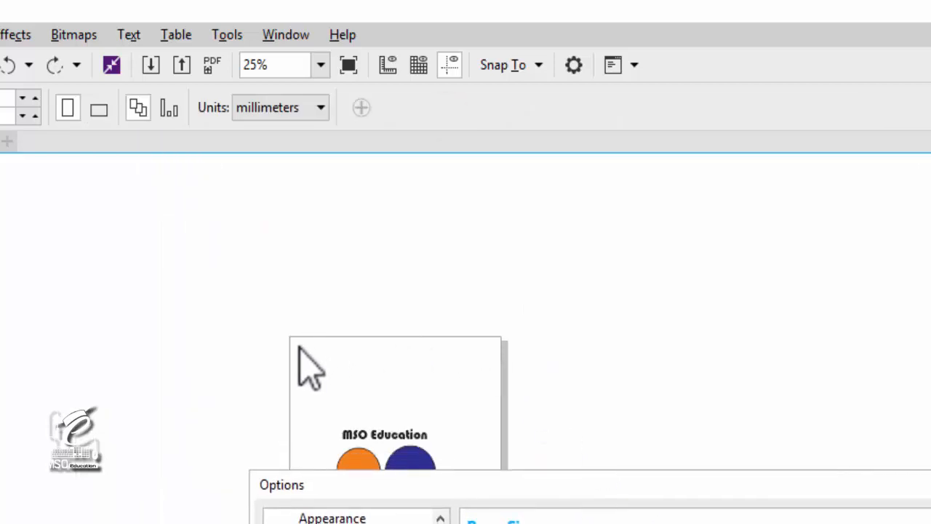
pyautogui.moveTo(495, 493); pyautogui.dragTo(481, 218)
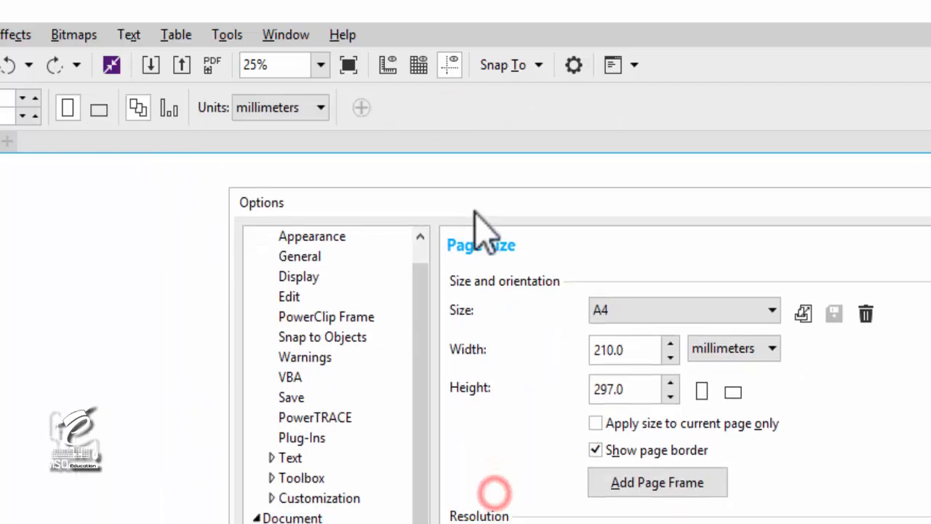
pyautogui.click(596, 450)
pyautogui.press('Return')
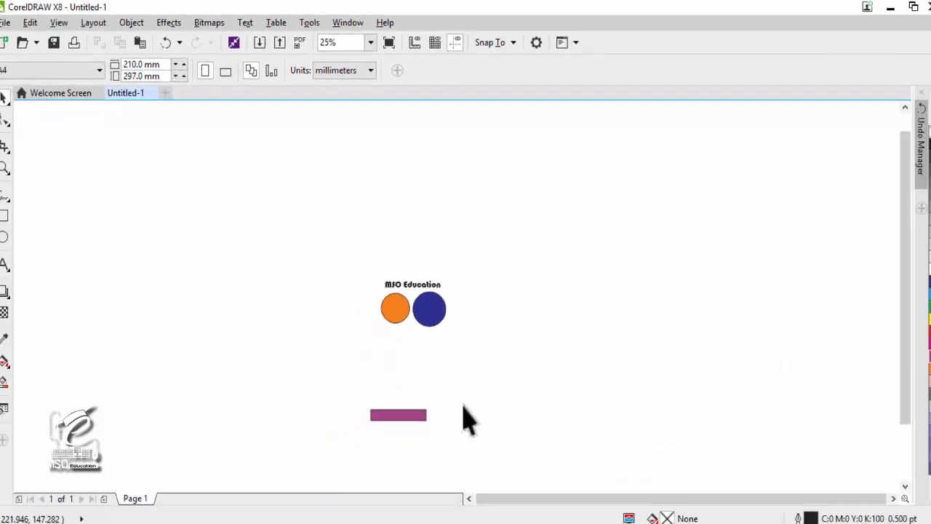
pyautogui.scroll(-4, 465, 320)
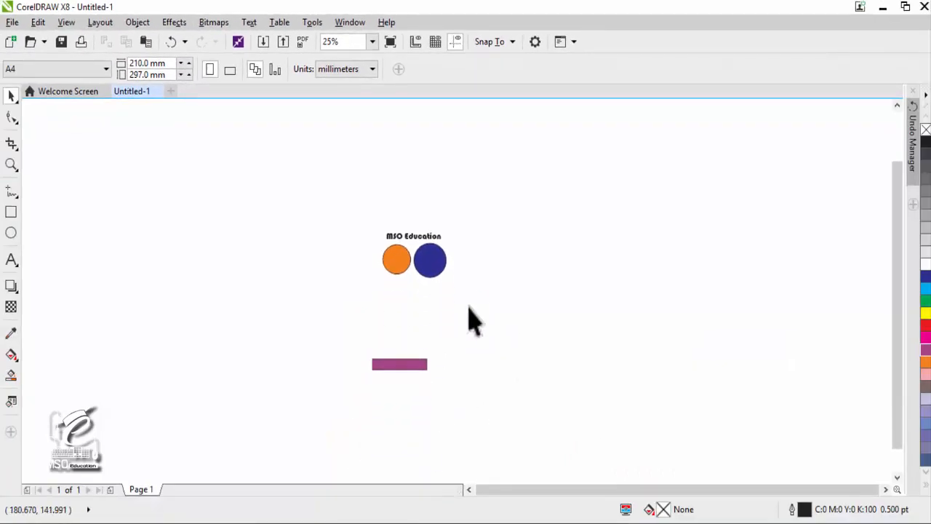
pyautogui.scroll(2, 396, 278)
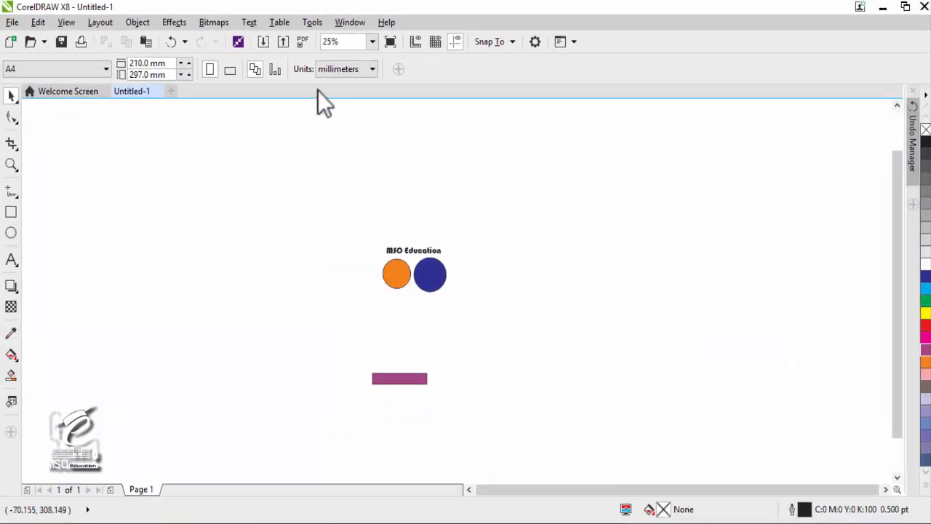
# Step: Draw a large rectangle of about 1278 × 637 mm around the page area and clear the selection
pyautogui.click(311, 23)
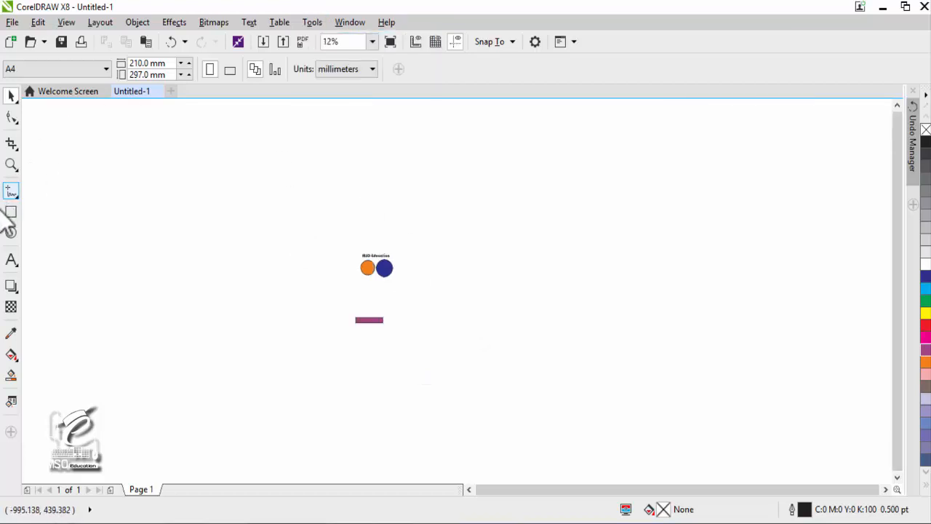
pyautogui.click(12, 212)
pyautogui.moveTo(247, 195)
pyautogui.mouseDown()
pyautogui.moveTo(560, 412)
pyautogui.moveTo(660, 412)
pyautogui.mouseUp()
pyautogui.click(13, 96)
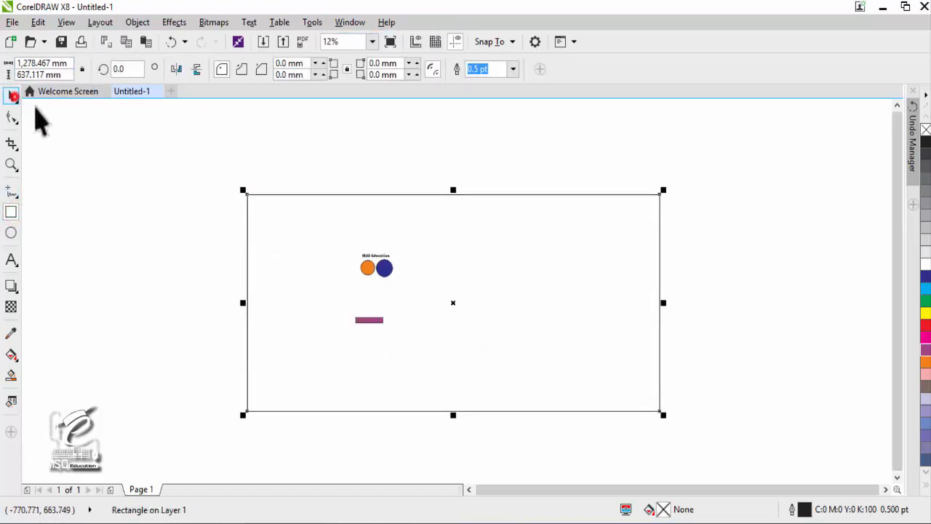
pyautogui.click(152, 137)
# Step: Set the drawing units to inches and select the large rectangle
pyautogui.click(343, 72)
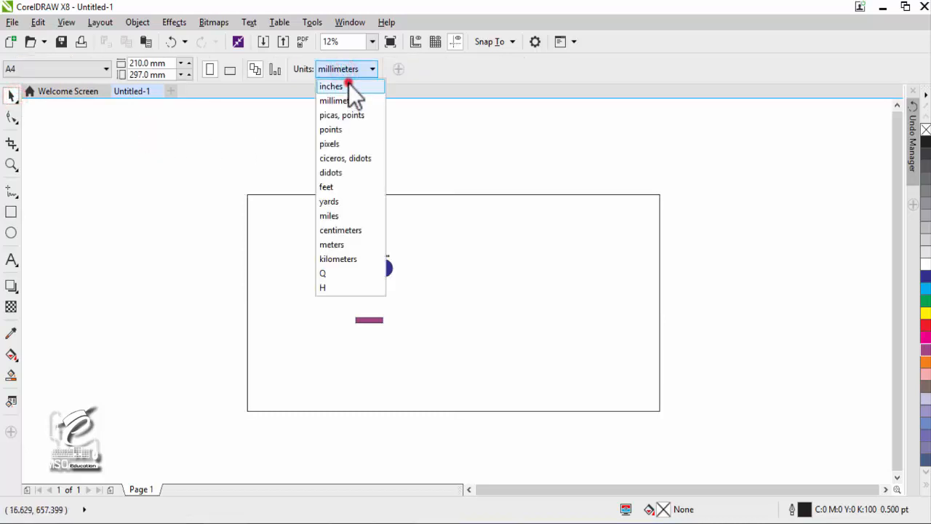
pyautogui.click(348, 84)
pyautogui.click(345, 194)
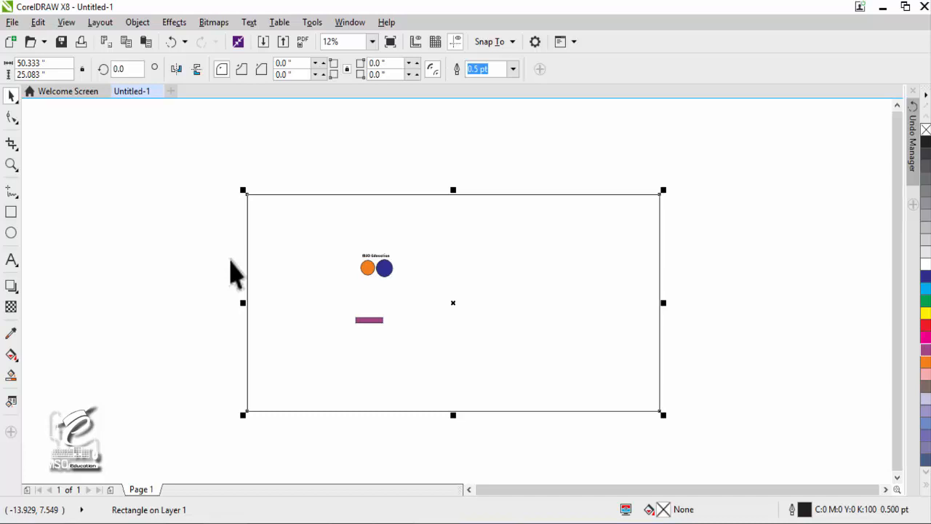
# Step: Turn on Show page border in the document's Page Size options and apply it
pyautogui.click(312, 22)
pyautogui.click(328, 37)
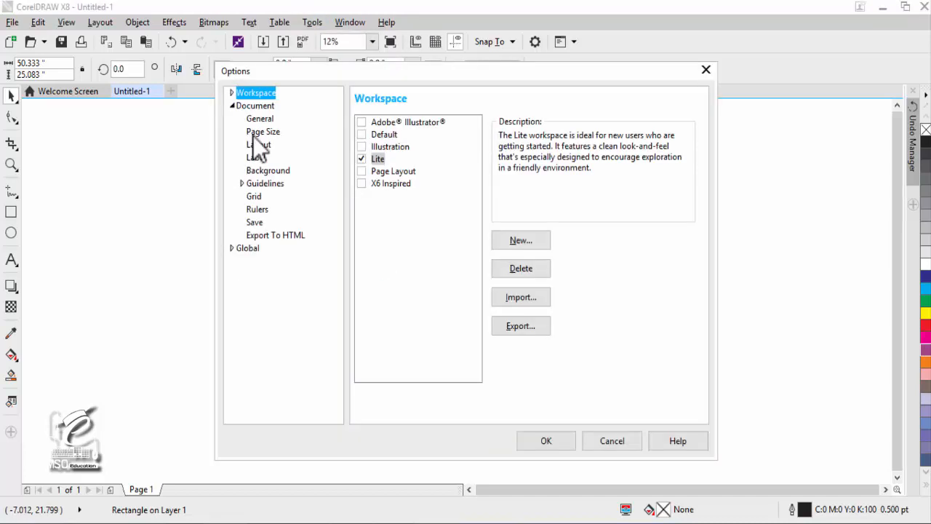
pyautogui.click(263, 132)
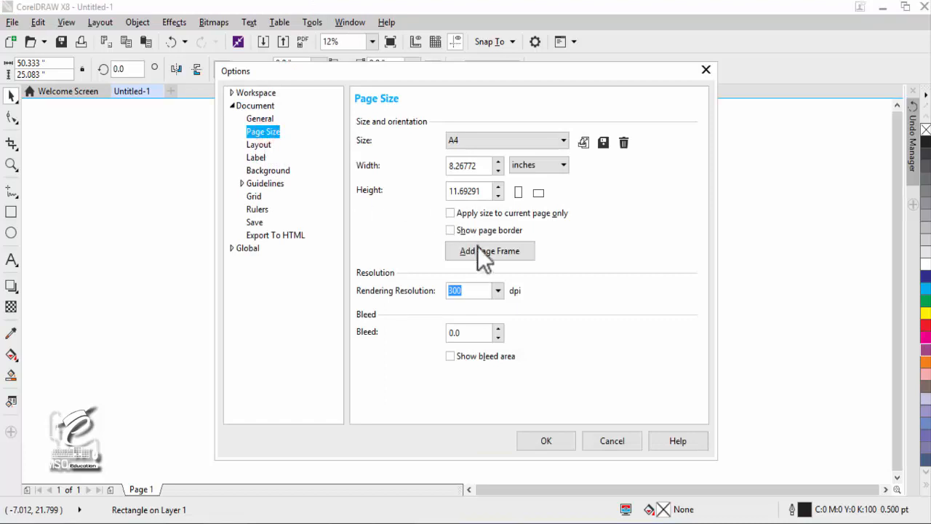
pyautogui.click(456, 230)
pyautogui.moveTo(452, 77); pyautogui.dragTo(449, 106)
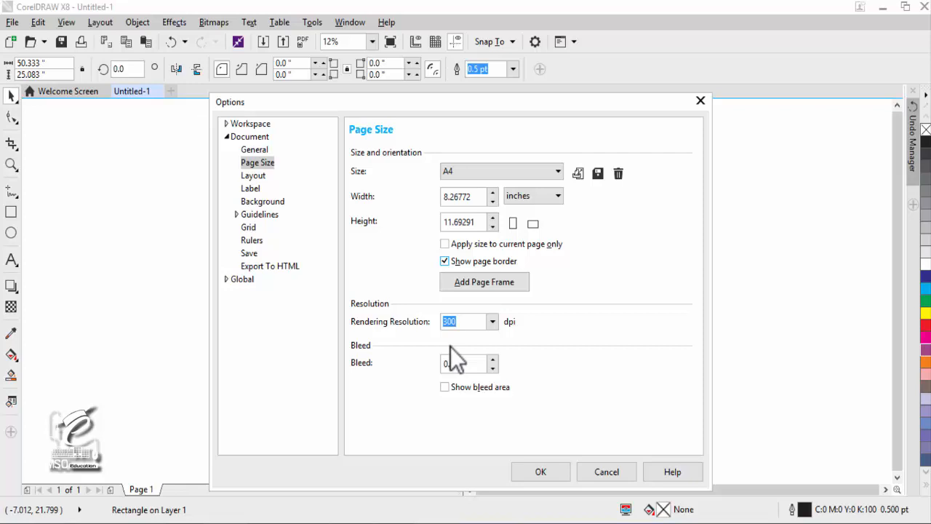
pyautogui.click(538, 473)
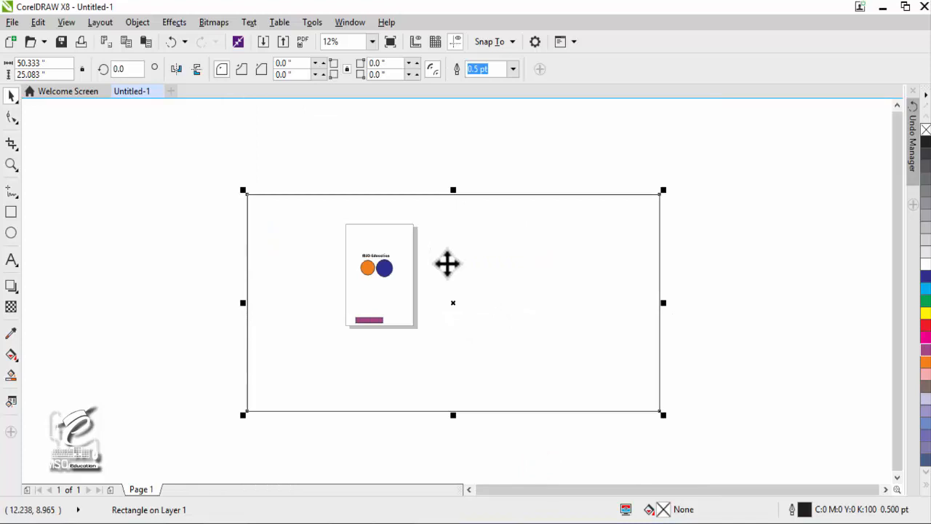
# Step: Delete the large rectangle and move the circles and the MSO Education text onto the page's left, right and top edges
pyautogui.press('Delete')
pyautogui.scroll(3, 368, 243)
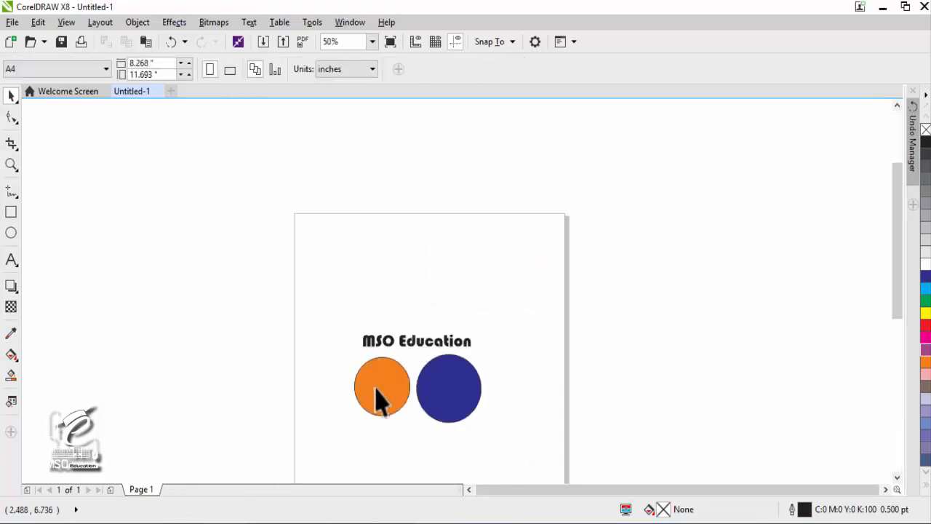
pyautogui.moveTo(377, 393); pyautogui.dragTo(313, 260)
pyautogui.moveTo(454, 400); pyautogui.dragTo(549, 271)
pyautogui.moveTo(431, 341); pyautogui.dragTo(443, 228)
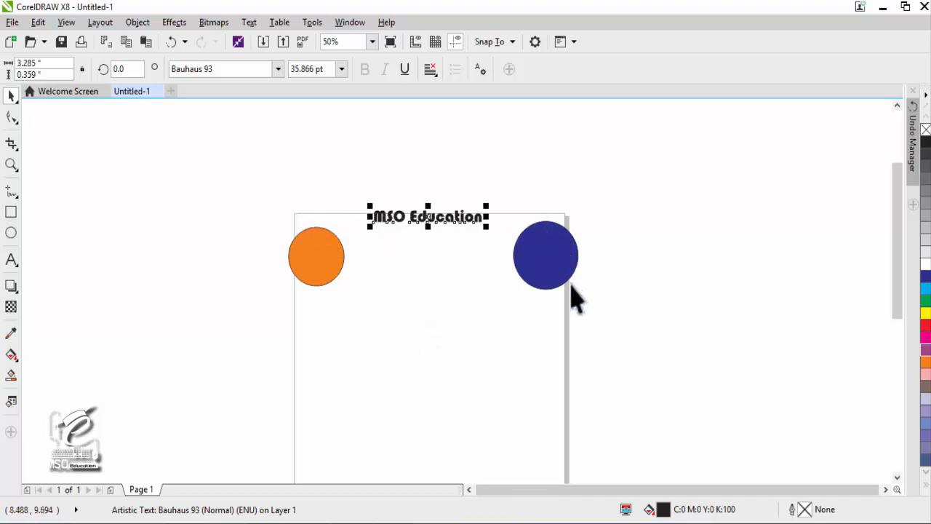
# Step: Move the orange circle and the MSO Education text slightly inward so they lie within the page border
pyautogui.click(326, 256)
pyautogui.moveTo(326, 256); pyautogui.dragTo(347, 262)
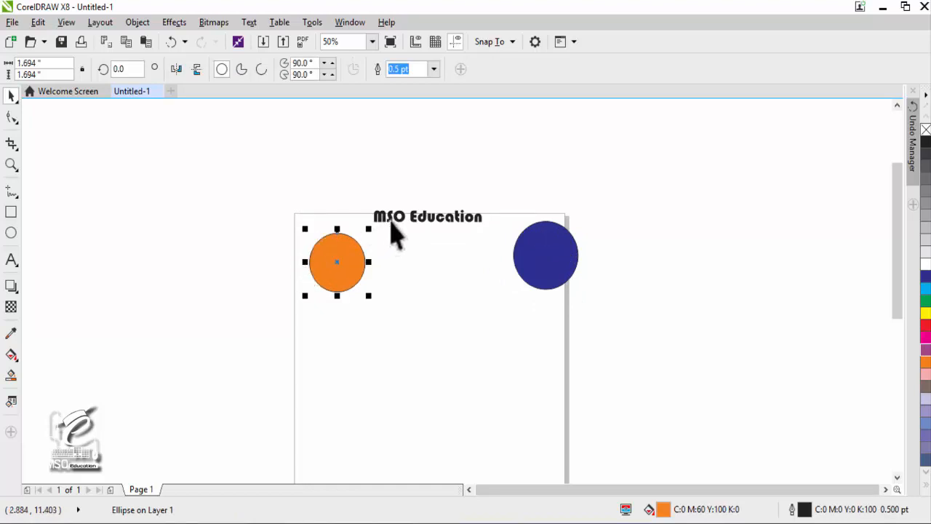
pyautogui.moveTo(391, 222); pyautogui.dragTo(390, 237)
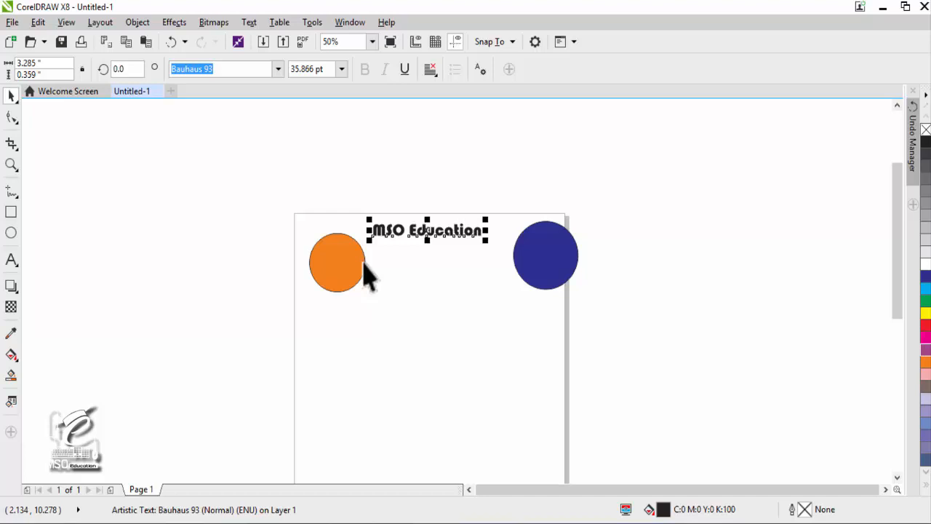
# Step: Turn on Show bleed area in the document's Page Size options and apply it
pyautogui.click(312, 22)
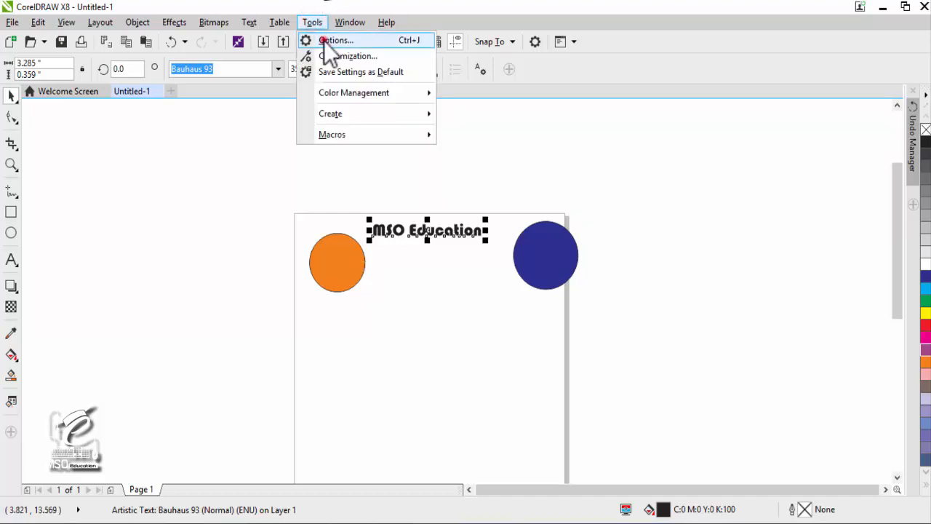
pyautogui.click(324, 41)
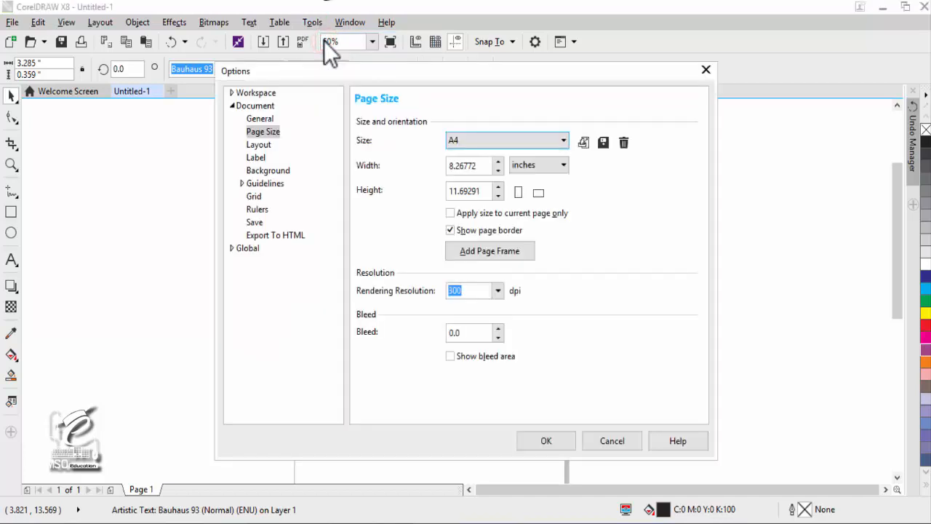
pyautogui.click(268, 134)
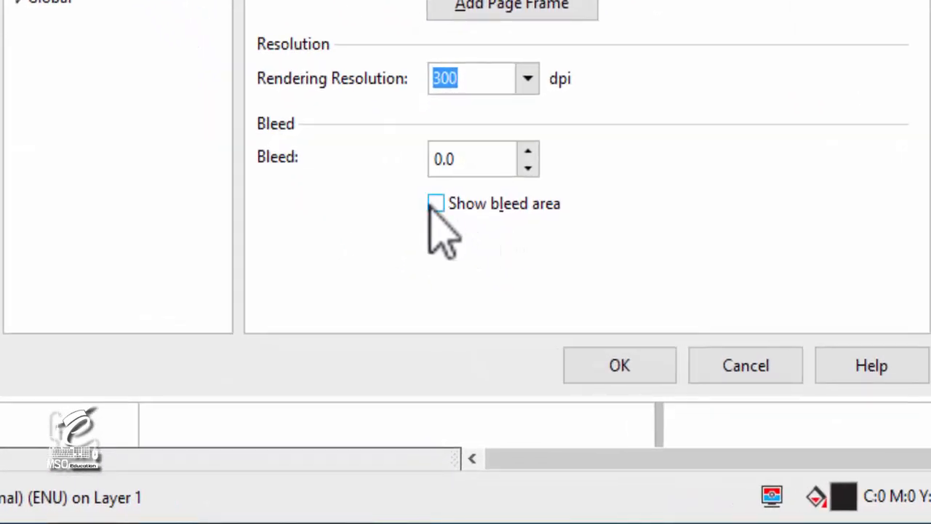
pyautogui.click(434, 206)
pyautogui.click(595, 366)
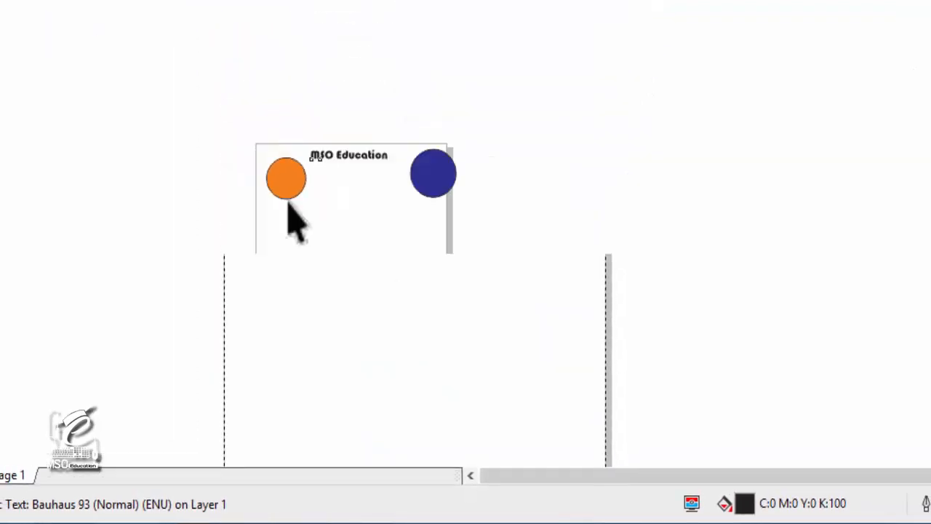
# Step: Move the blue circle slightly outward so it overlaps the top-right corner of the page
pyautogui.scroll(-1, 289, 202)
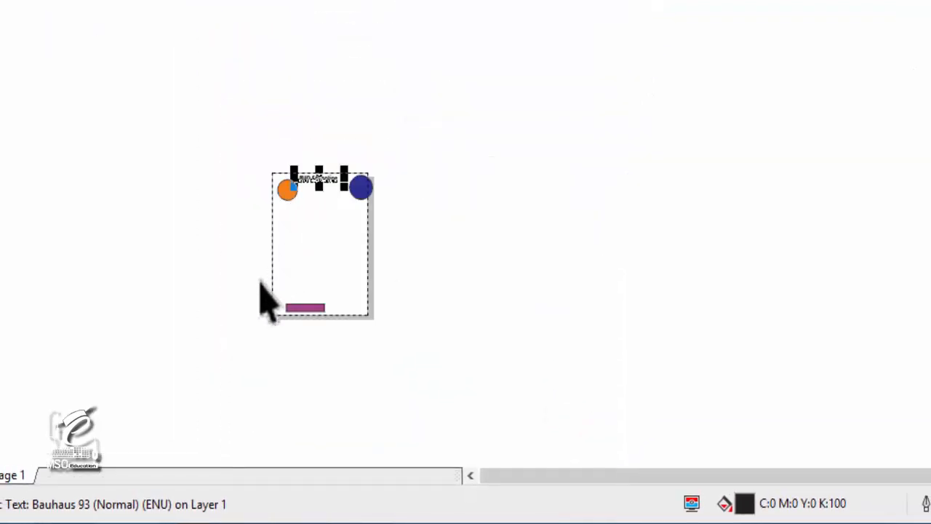
pyautogui.scroll(3, 259, 281)
pyautogui.scroll(-1, 362, 262)
pyautogui.scroll(-2, 361, 262)
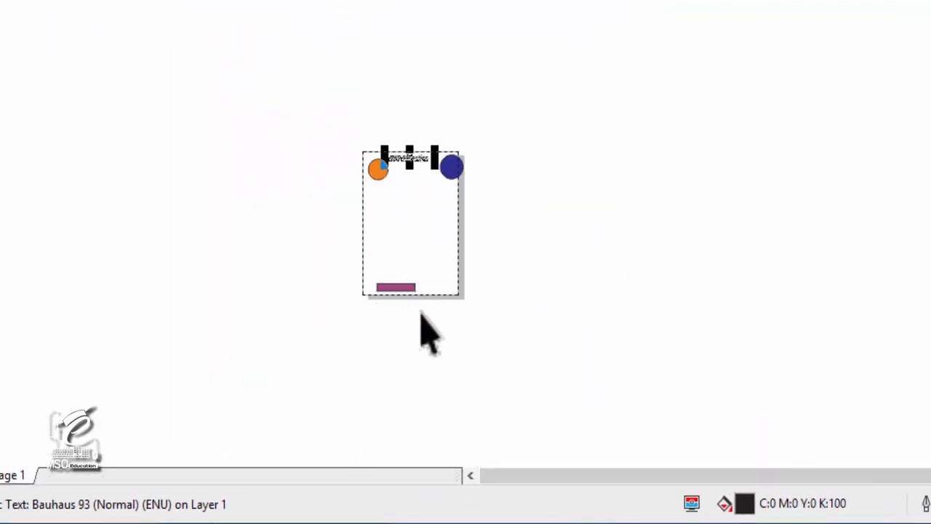
pyautogui.scroll(2, 425, 155)
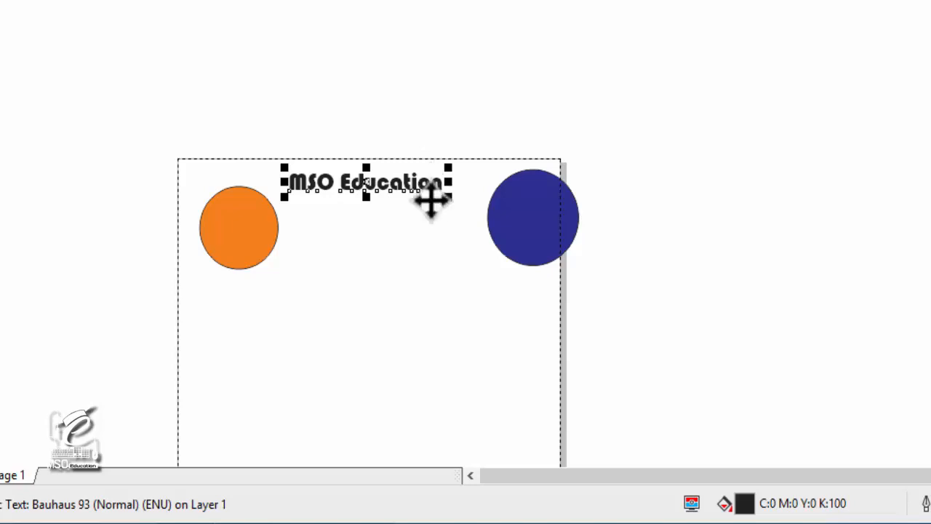
pyautogui.scroll(-1, 472, 200)
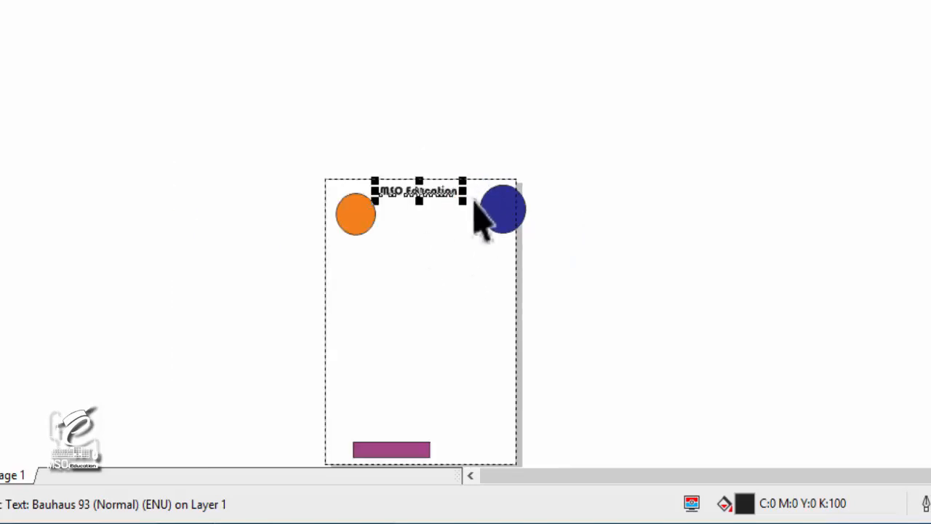
pyautogui.moveTo(490, 208)
pyautogui.mouseDown()
pyautogui.moveTo(508, 214)
pyautogui.moveTo(486, 211)
pyautogui.mouseUp()
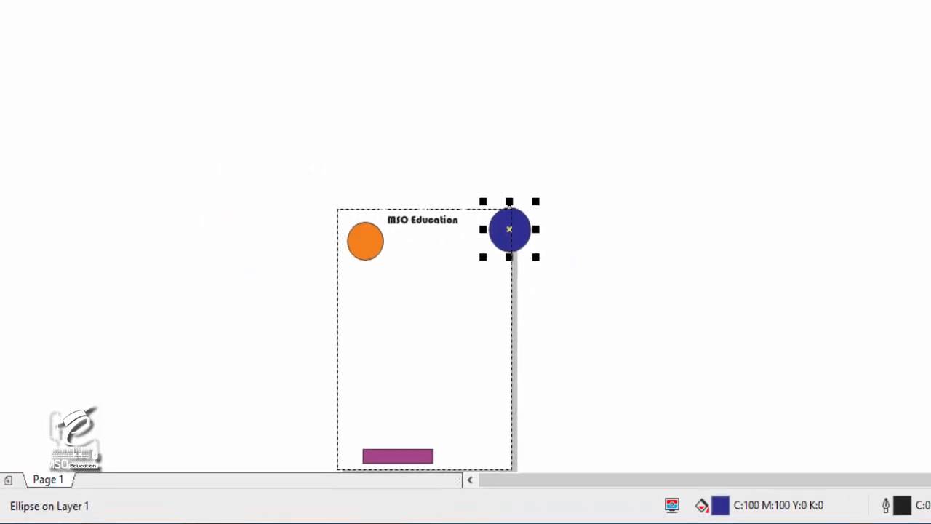
# Step: Turn on the display of the page's printable area and bring the whole page into view
pyautogui.click(66, 22)
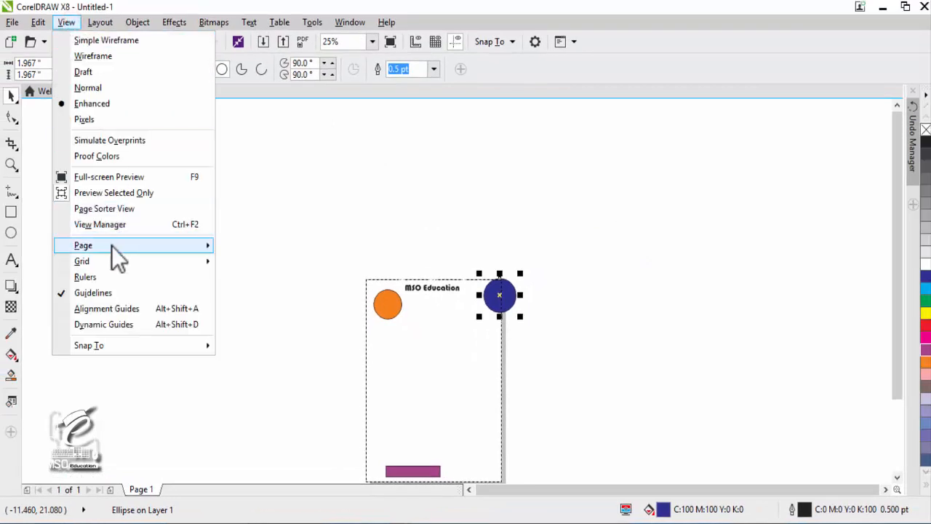
pyautogui.moveTo(88, 247)
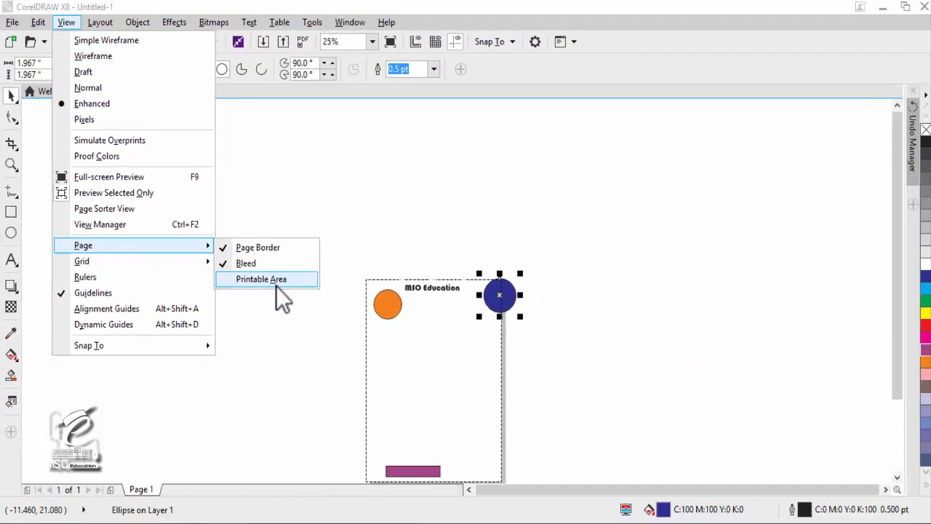
pyautogui.click(276, 286)
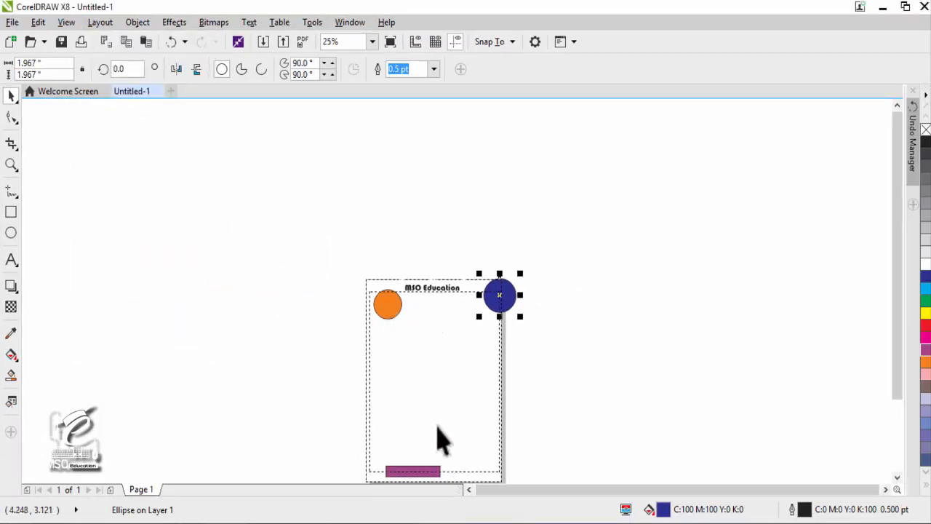
pyautogui.doubleClick(897, 477)
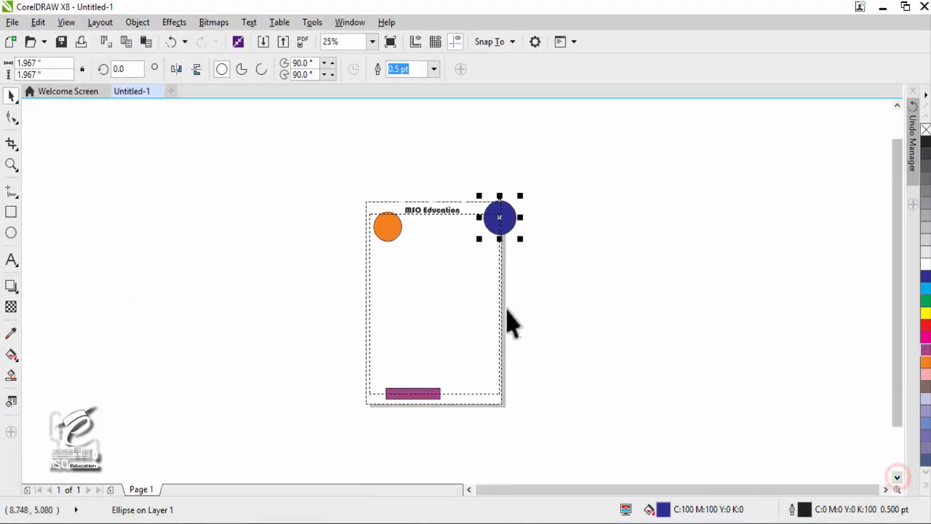
# Step: Move the blue circle, the MSO Education text and the orange circle inside the printable area and clear the selection
pyautogui.scroll(1, 509, 320)
pyautogui.scroll(-1, 501, 316)
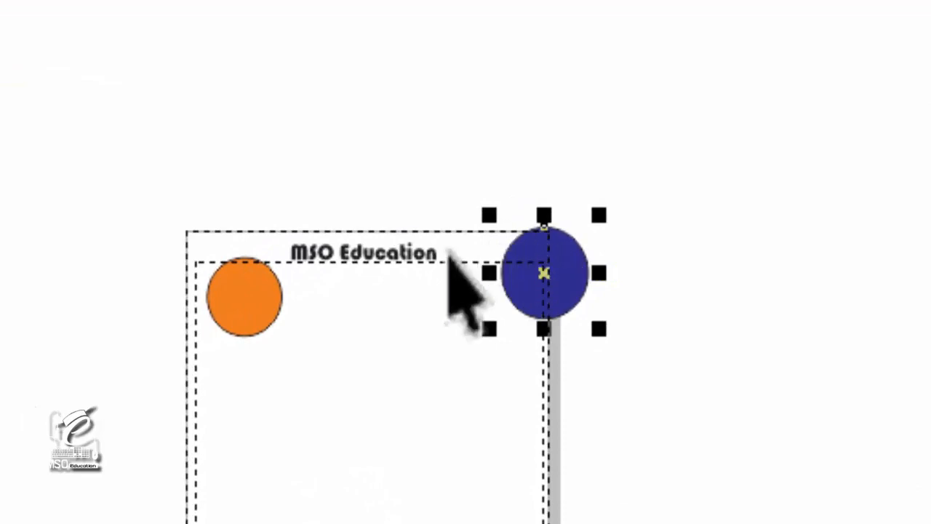
pyautogui.scroll(1, 433, 249)
pyautogui.click(215, 248)
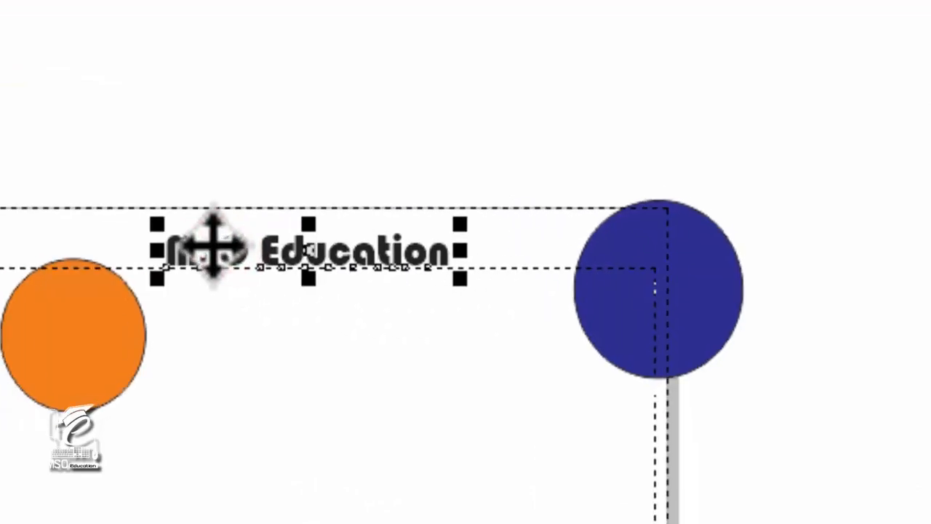
pyautogui.click(266, 275)
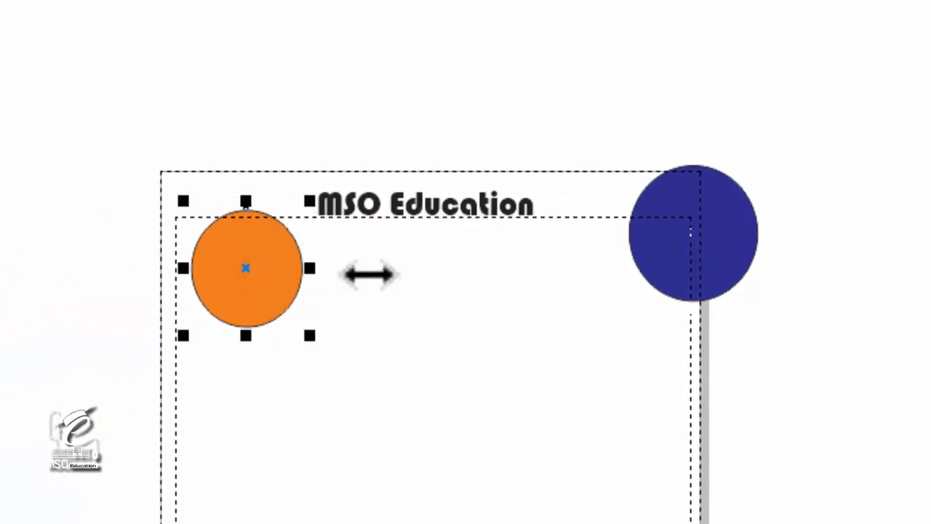
pyautogui.click(733, 239)
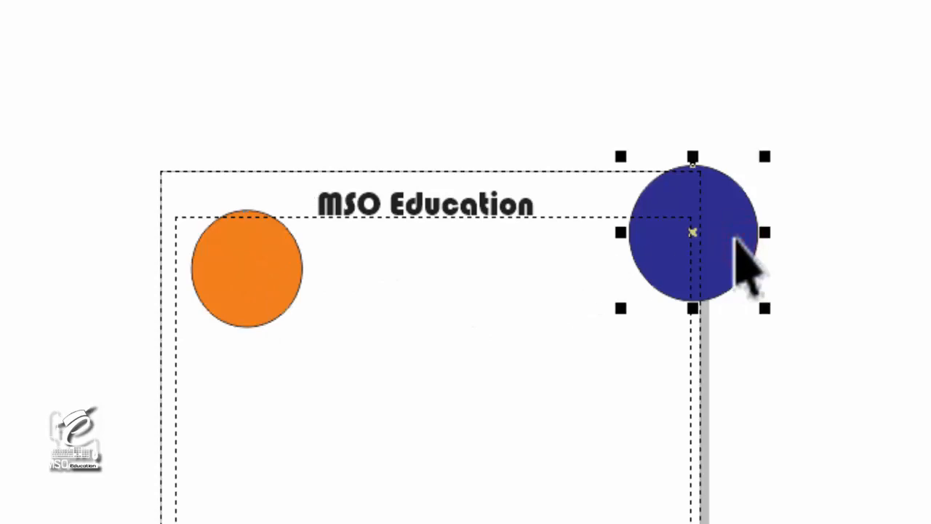
pyautogui.moveTo(733, 239); pyautogui.dragTo(662, 315)
pyautogui.click(442, 202)
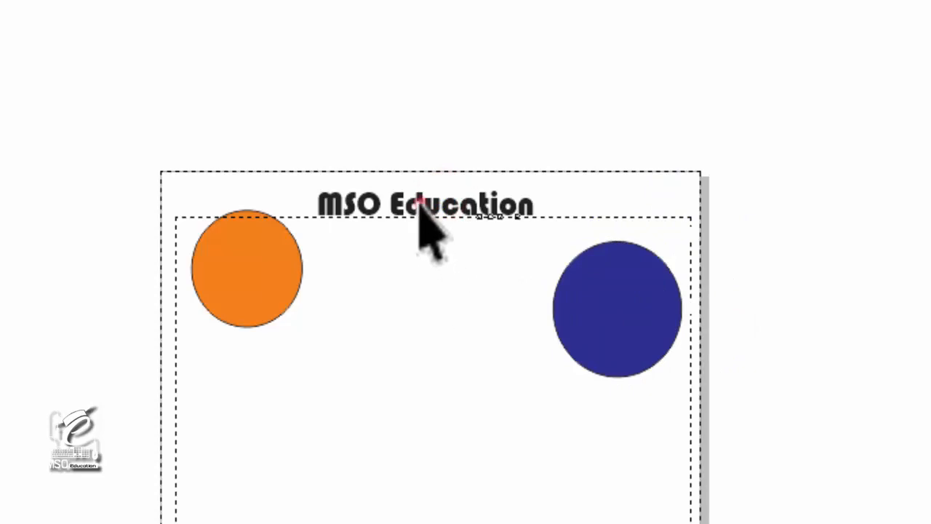
pyautogui.moveTo(420, 204); pyautogui.dragTo(420, 301)
pyautogui.moveTo(269, 271); pyautogui.dragTo(275, 360)
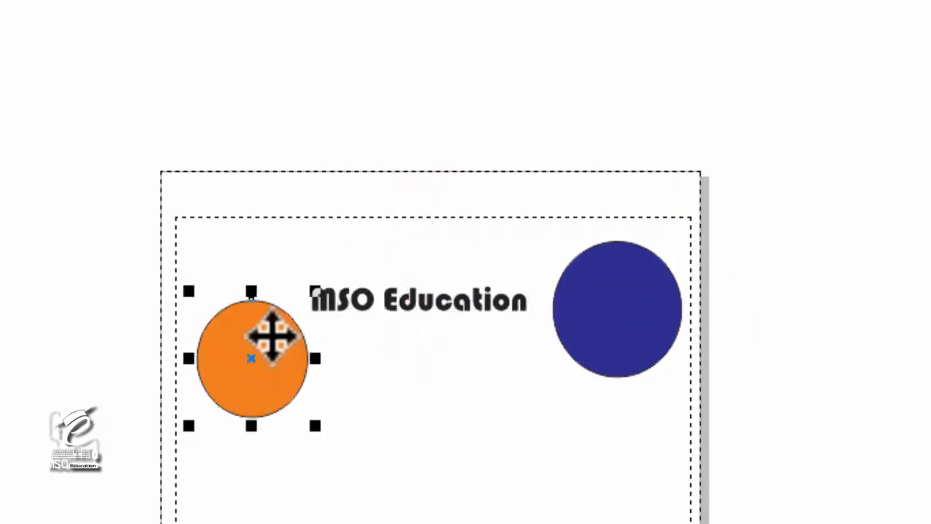
pyautogui.scroll(-2, 516, 277)
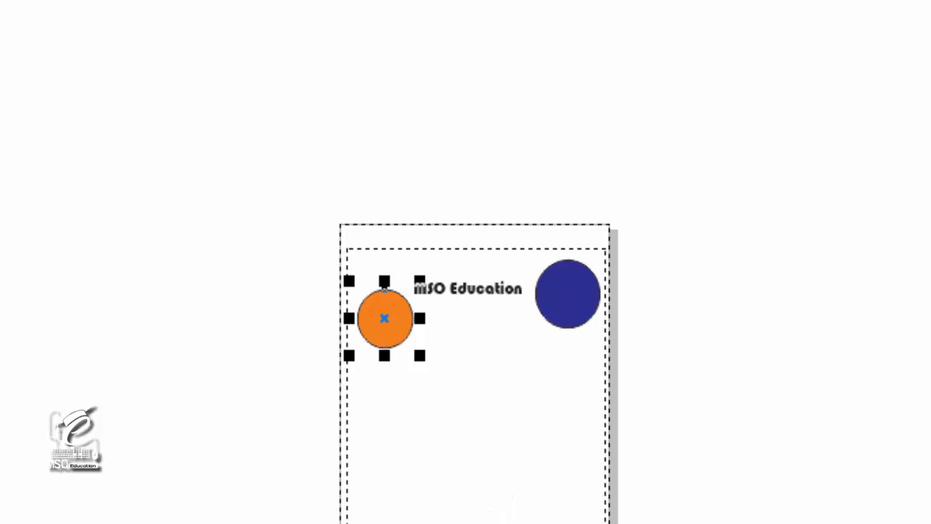
pyautogui.click(509, 509)
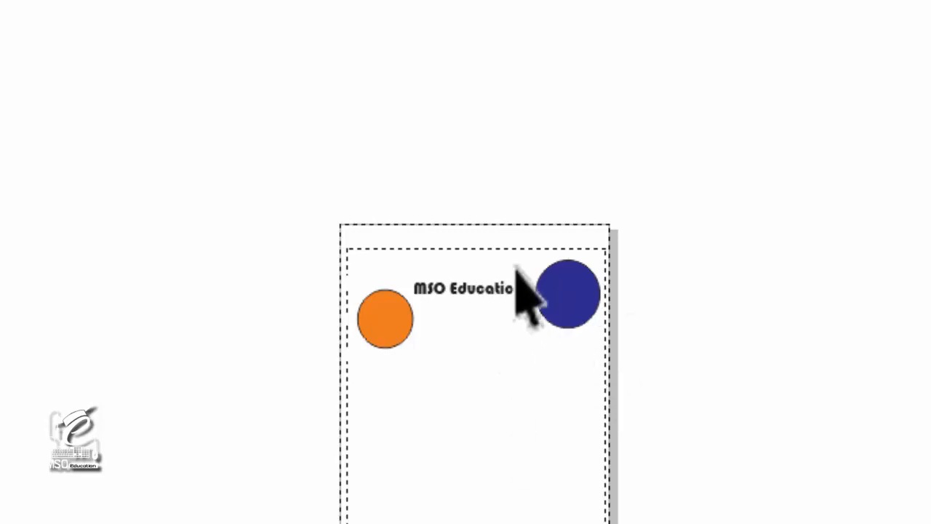
# Step: Inspect the gap between the printable area outline and the page edge near the blue circle, leaving nothing selected
pyautogui.scroll(5, 634, 254)
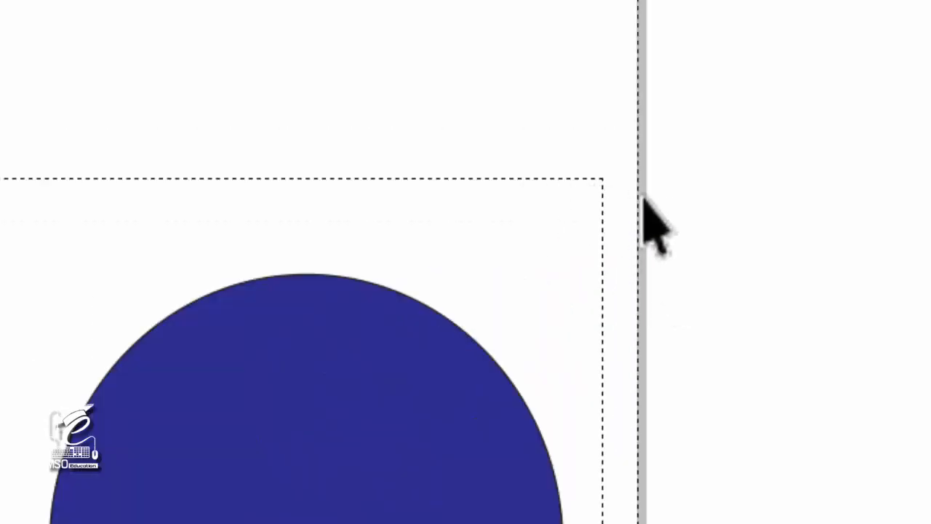
pyautogui.scroll(1, 466, 262)
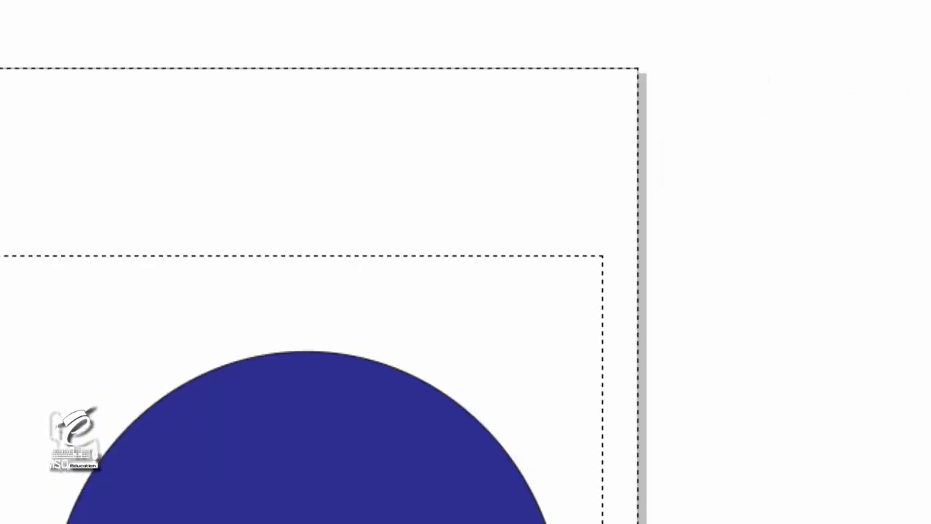
pyautogui.click(581, 256)
pyautogui.click(638, 189)
pyautogui.scroll(-5, 640, 219)
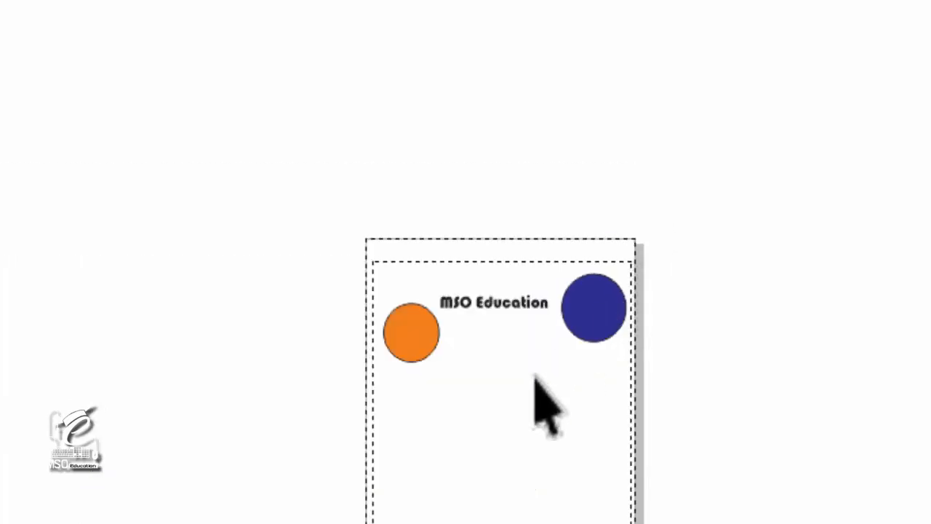
pyautogui.moveTo(582, 314)
pyautogui.mouseDown()
pyautogui.moveTo(591, 288)
pyautogui.moveTo(591, 300)
pyautogui.mouseUp()
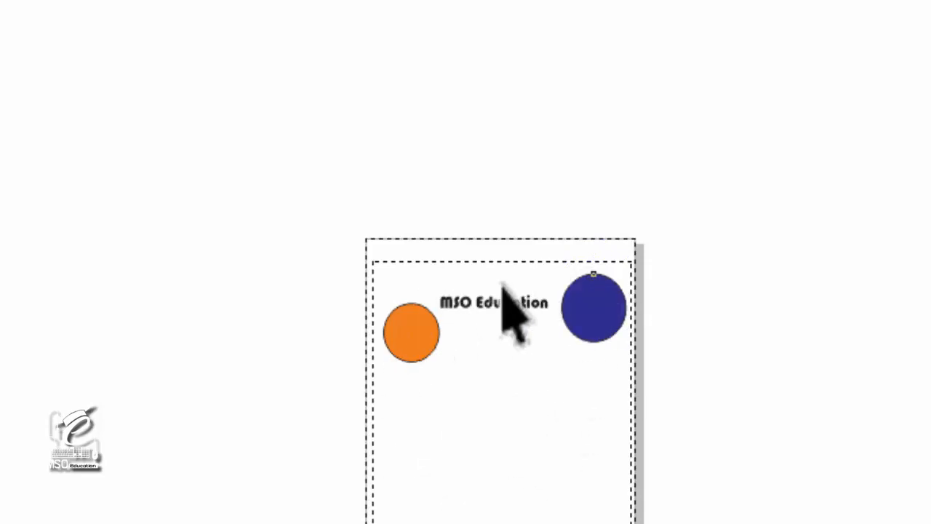
pyautogui.click(522, 439)
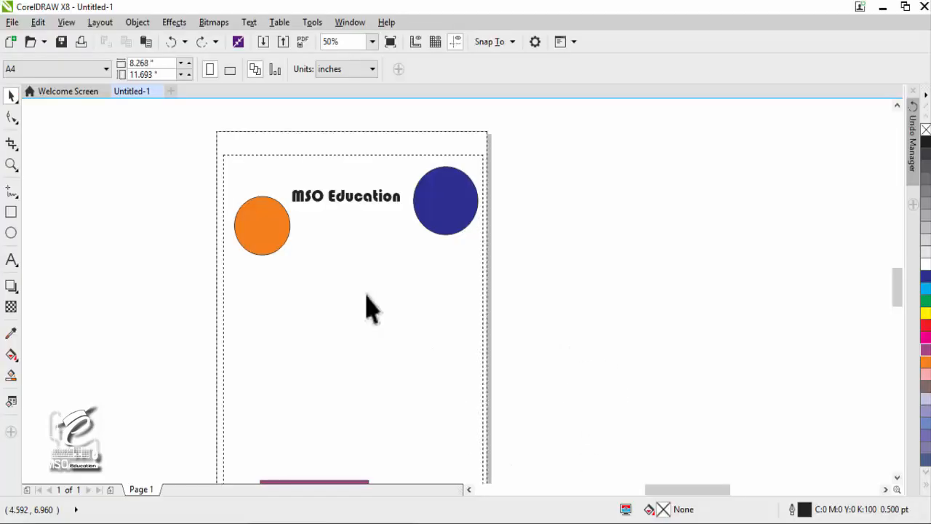